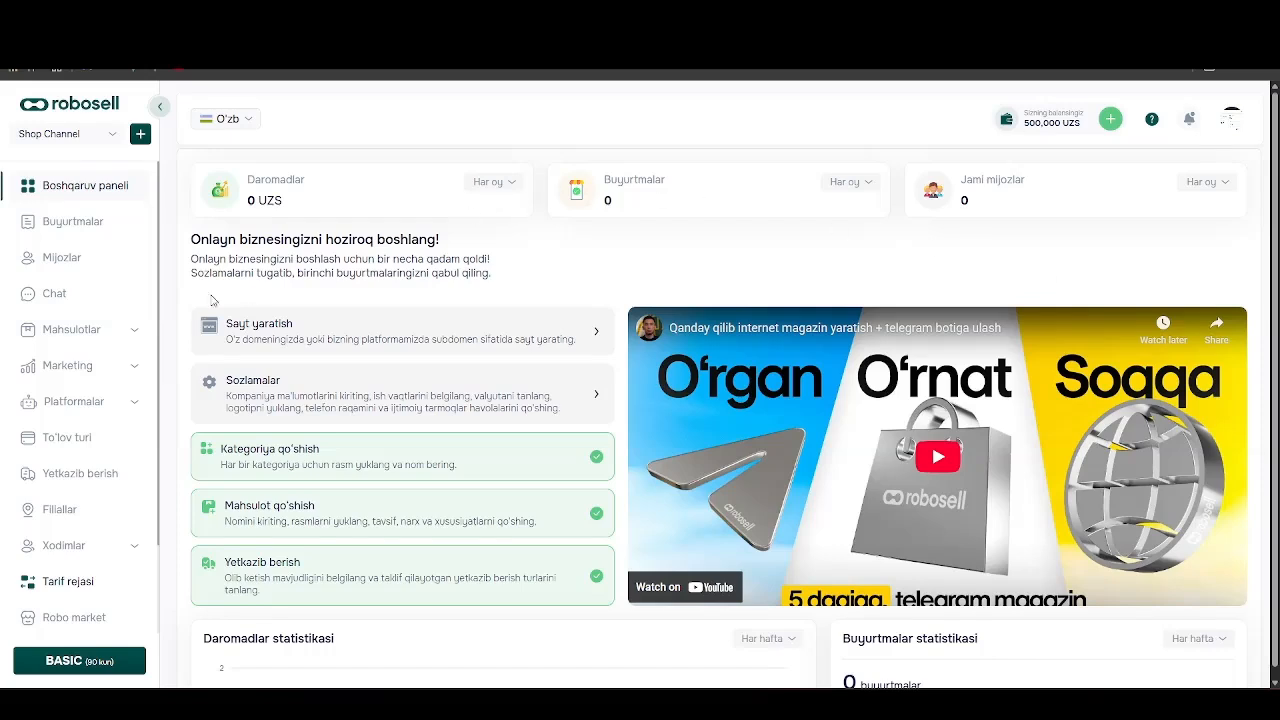
Open the Telegram bot creation form (Bot yaratish) from the channel post setup guide, Kanal uchun post.
left_click(131, 379)
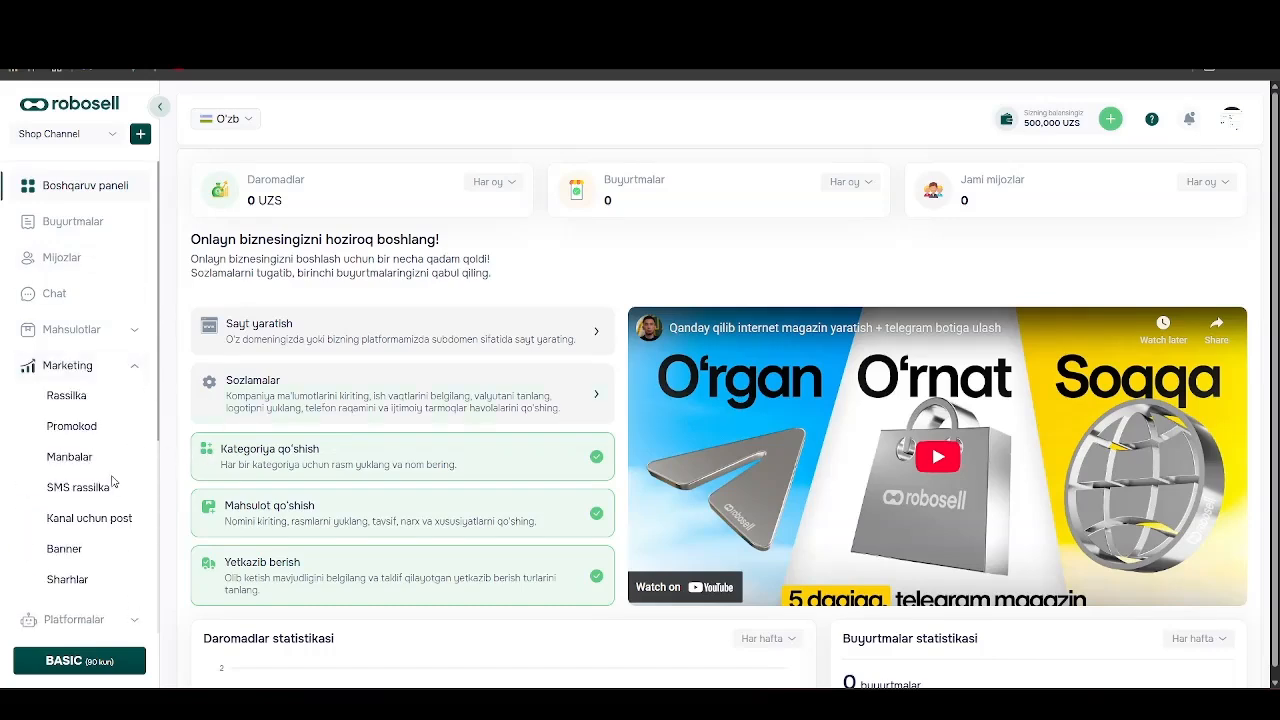
left_click(134, 521)
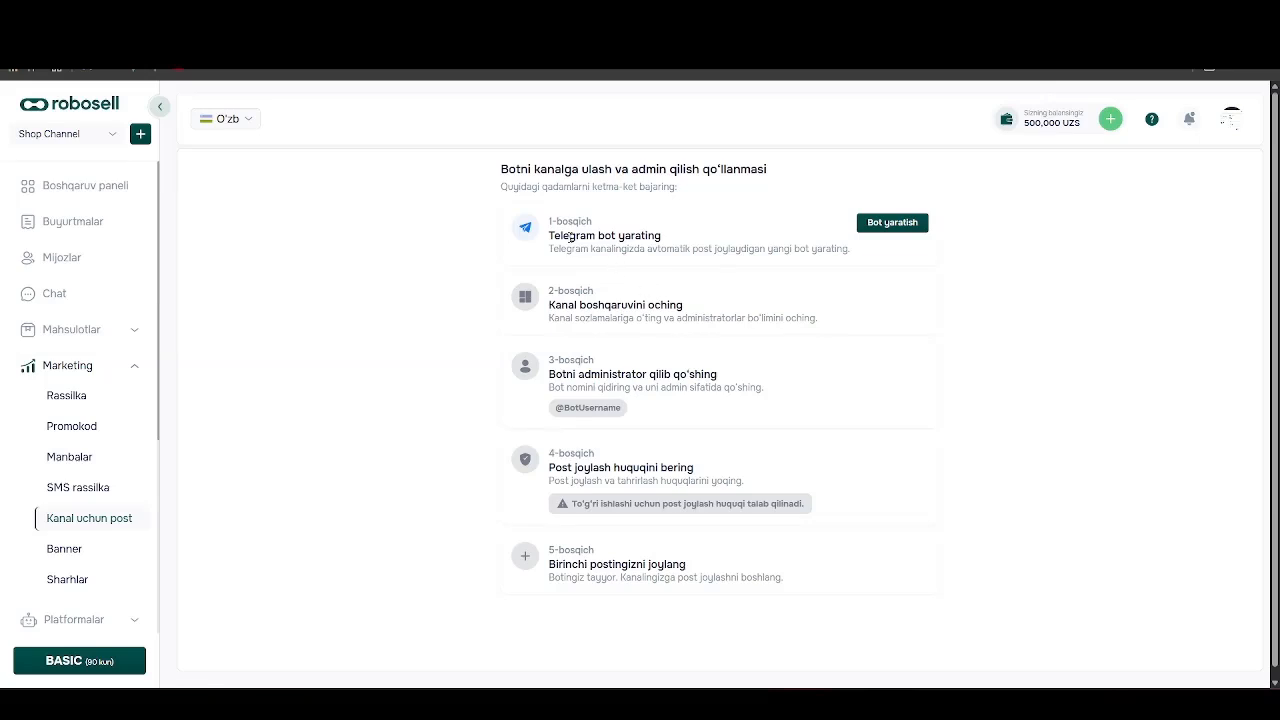
left_click(867, 228)
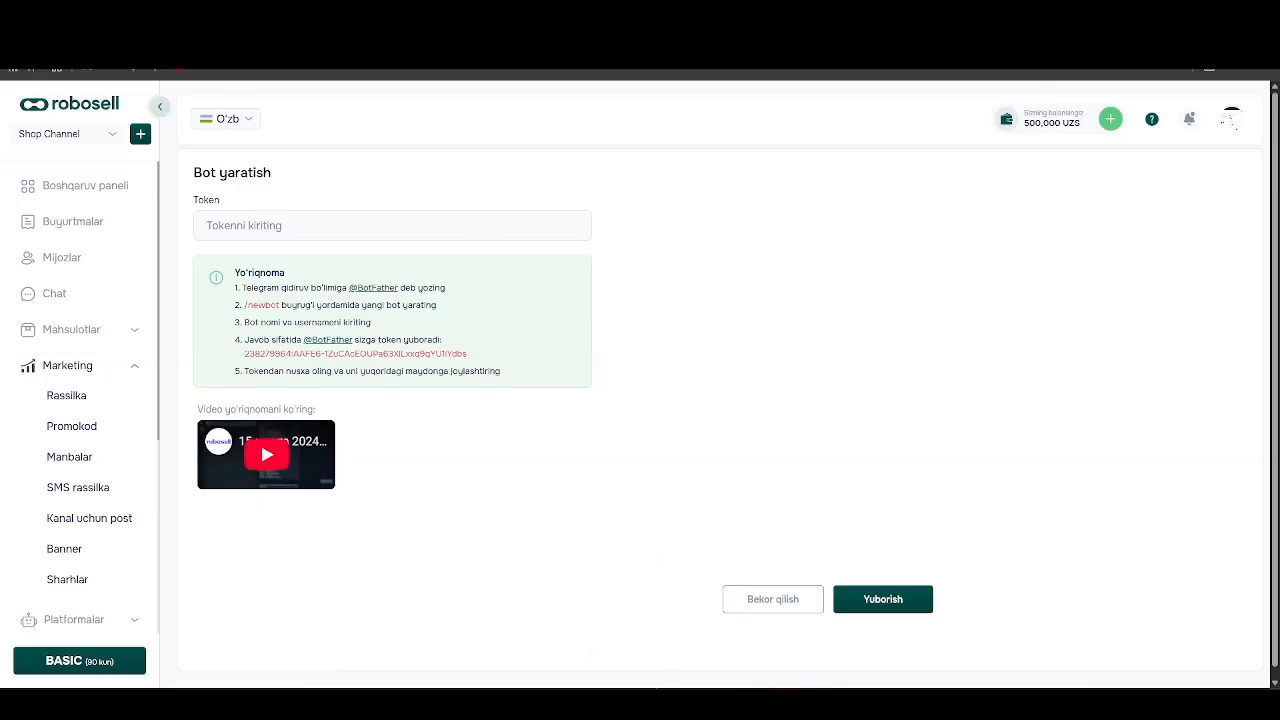
Switch to Telegram and copy the new bot's API token from the BotFather chat.
left_click(657, 702)
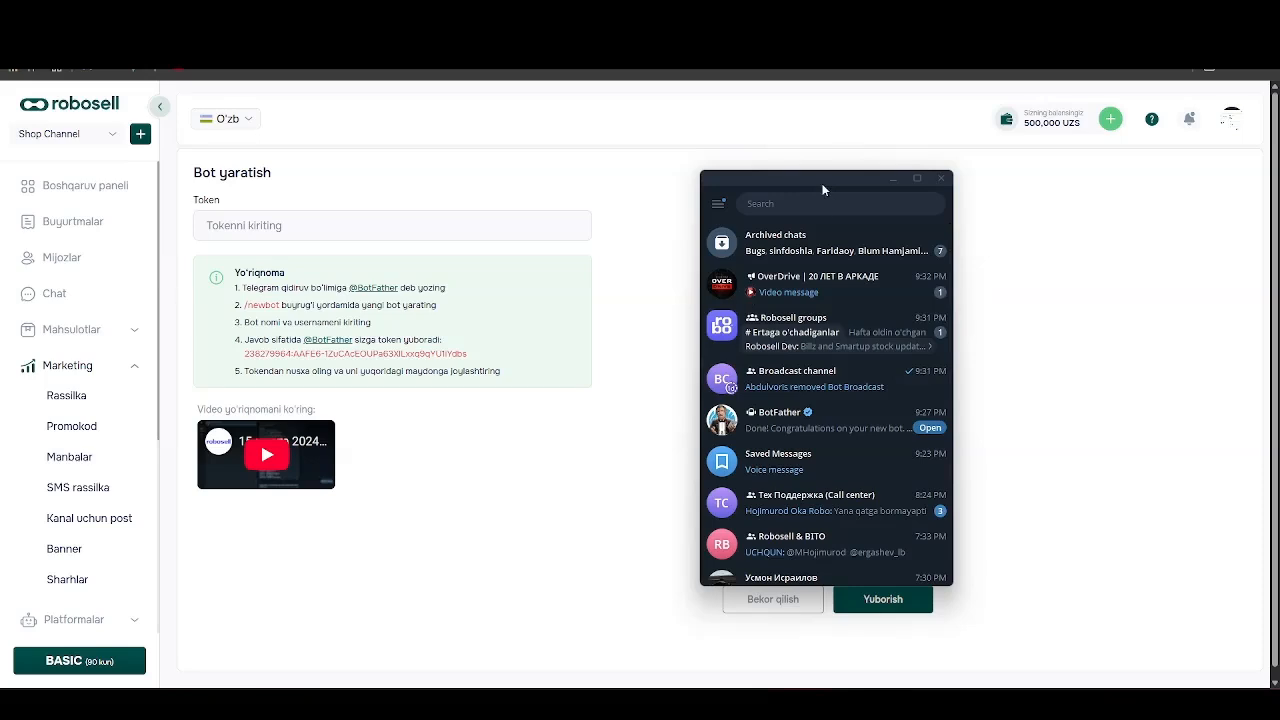
left_click(790, 420)
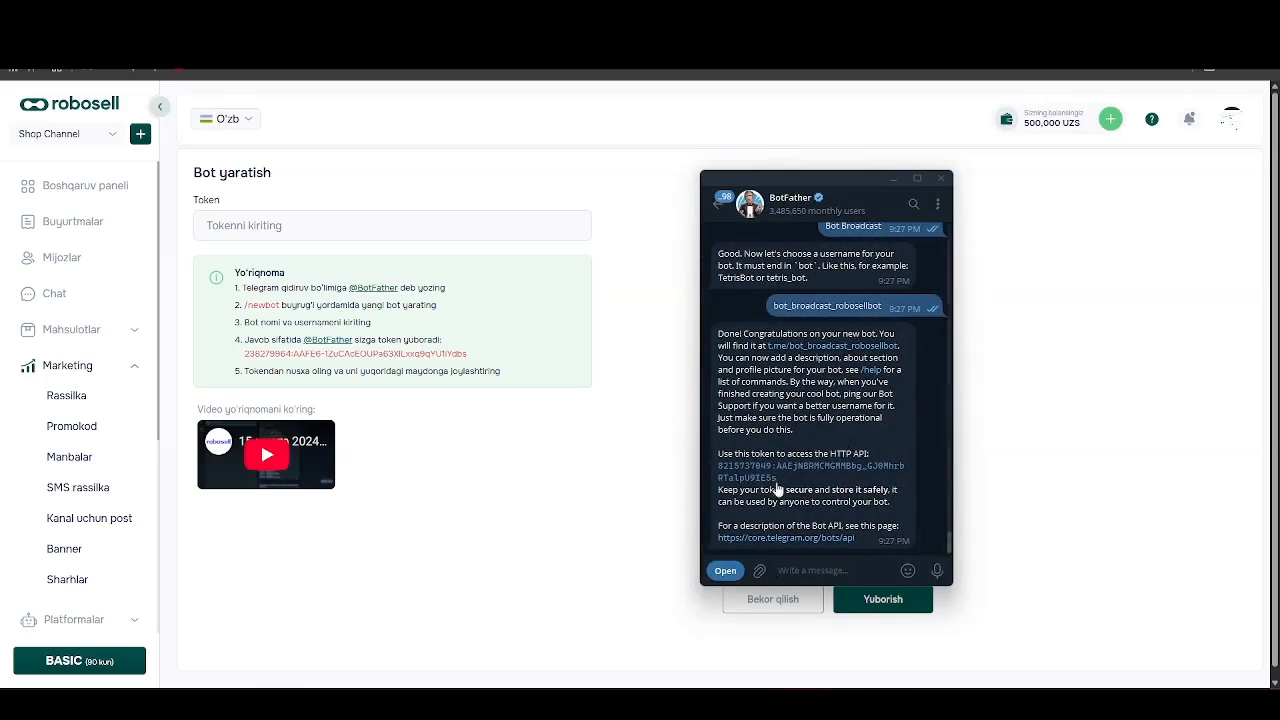
scroll(806, 292, "up", 3)
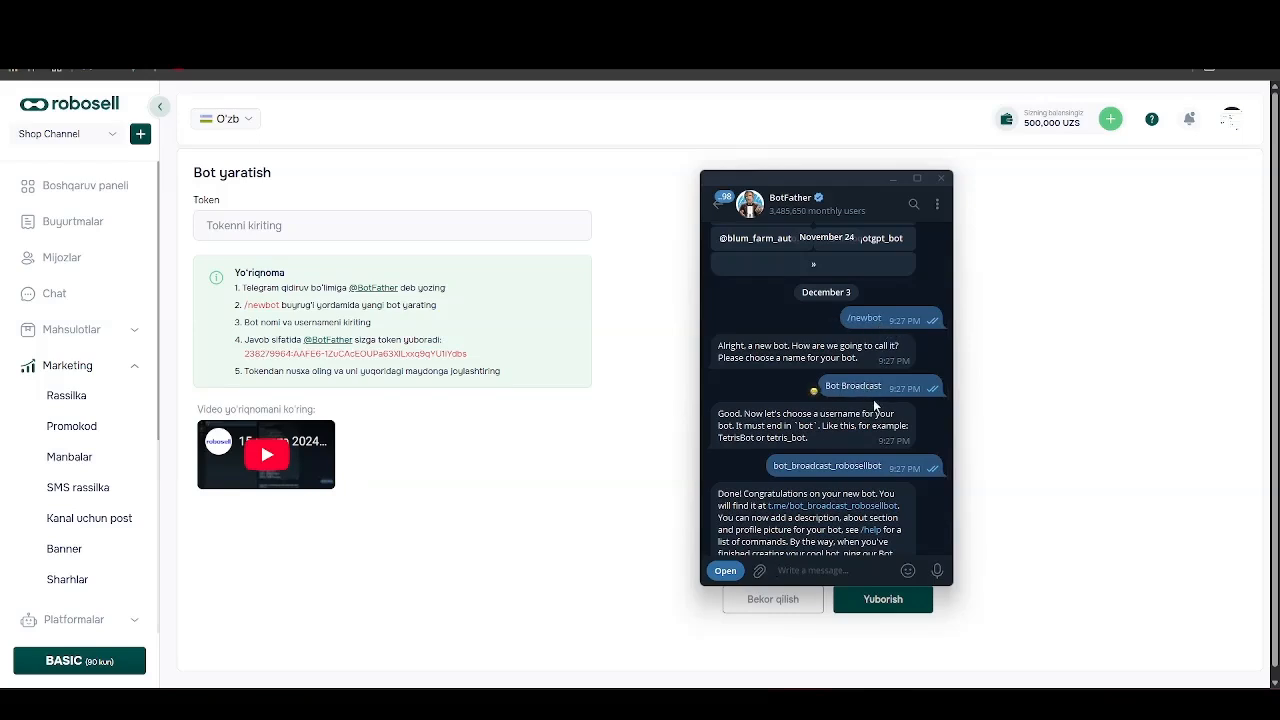
scroll(808, 465, "down", 2)
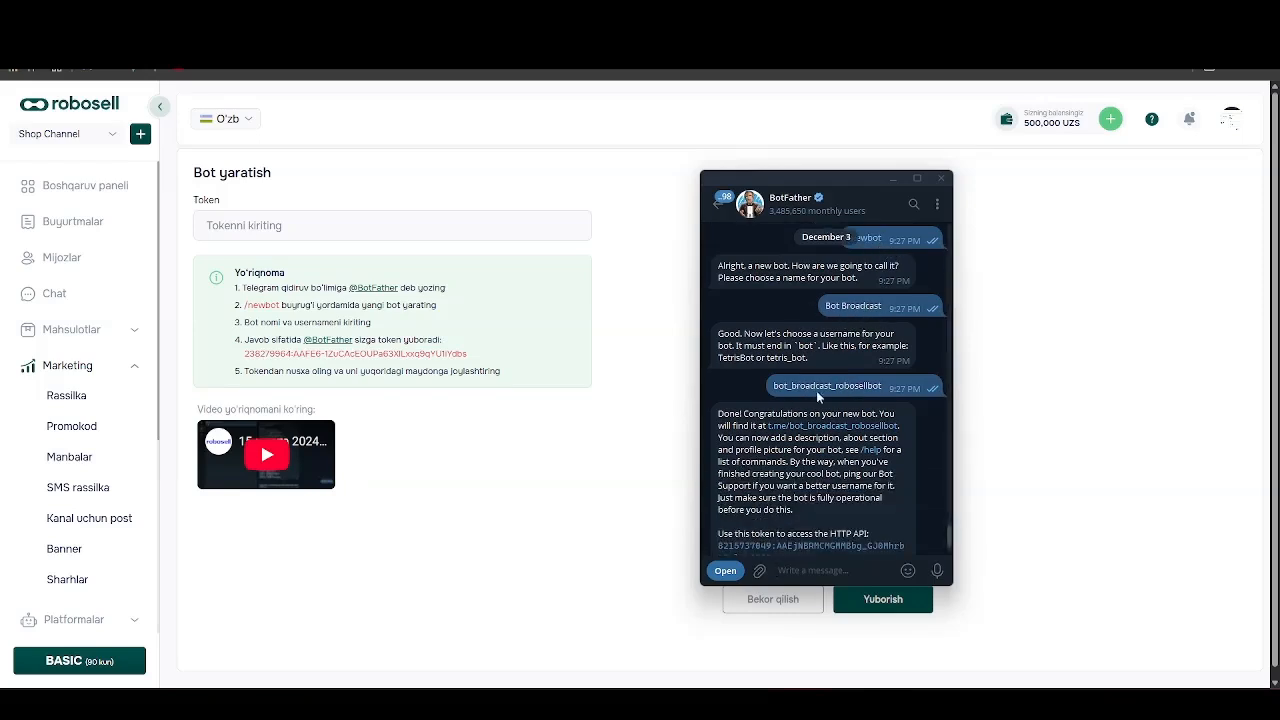
scroll(836, 415, "down", 2)
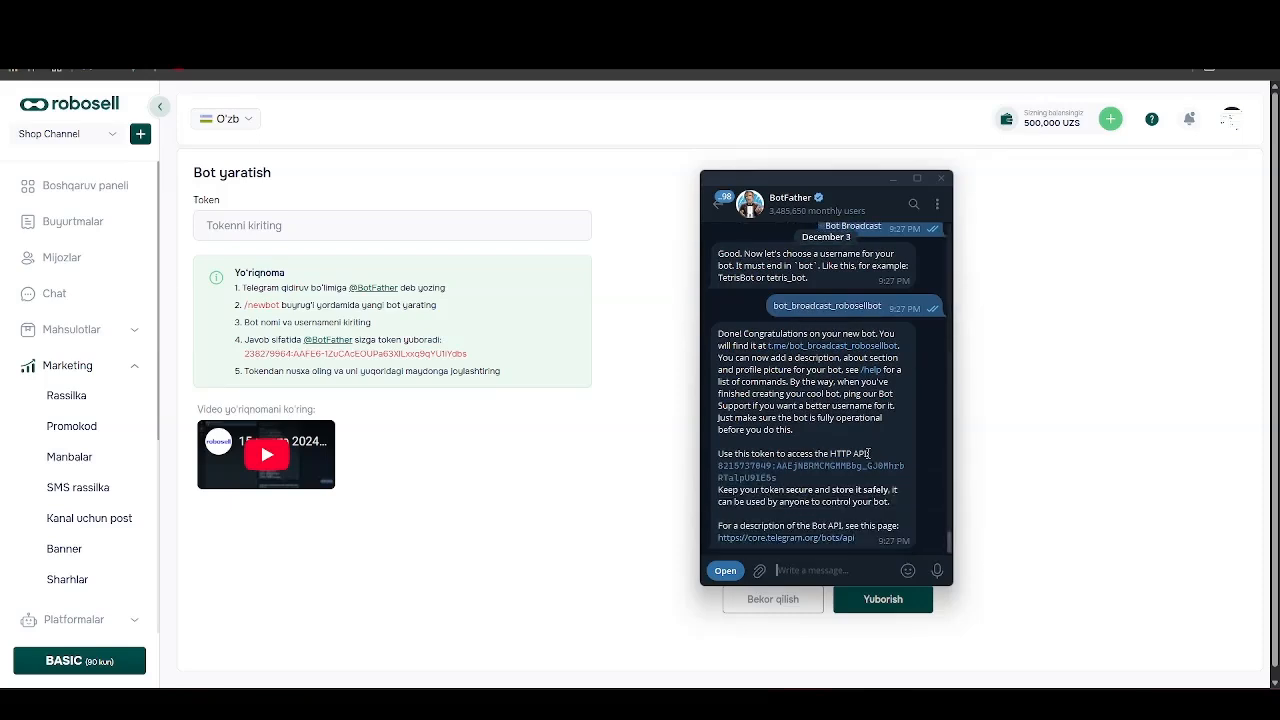
left_click(822, 467)
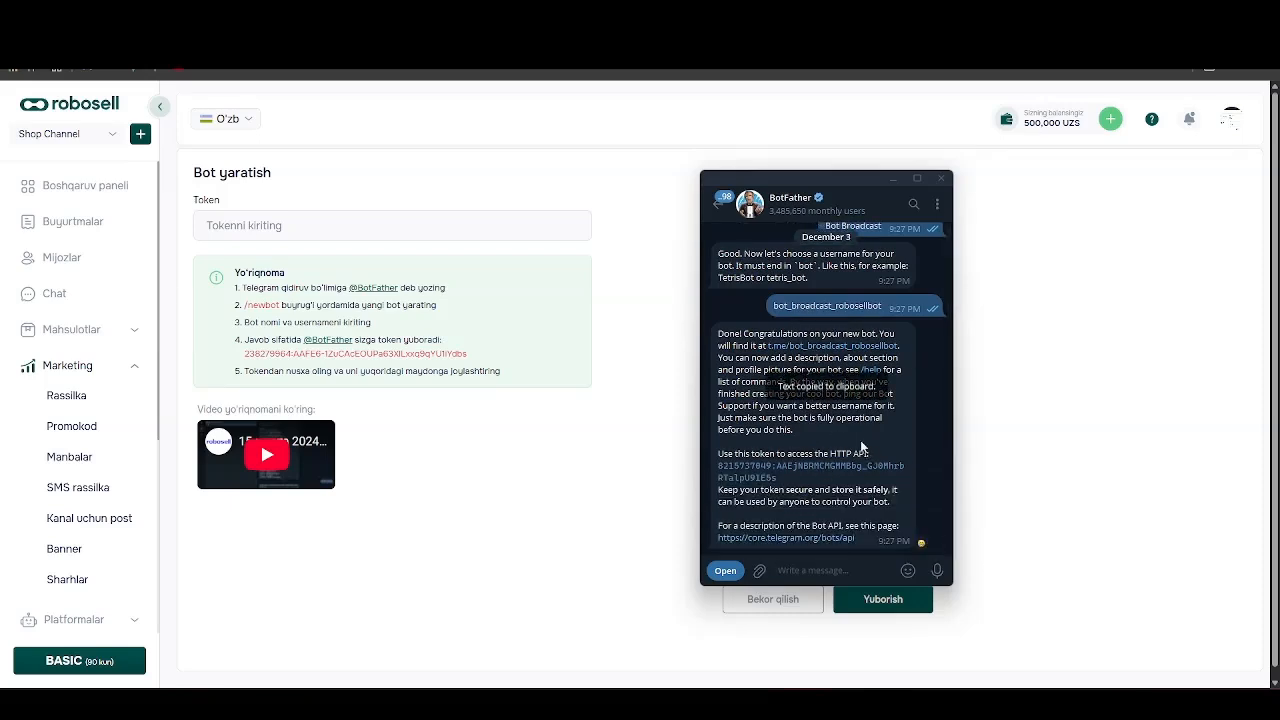
Paste the bot's API token into the Token field of the Robosell bot form and submit it.
left_click(1109, 374)
left_click(380, 225)
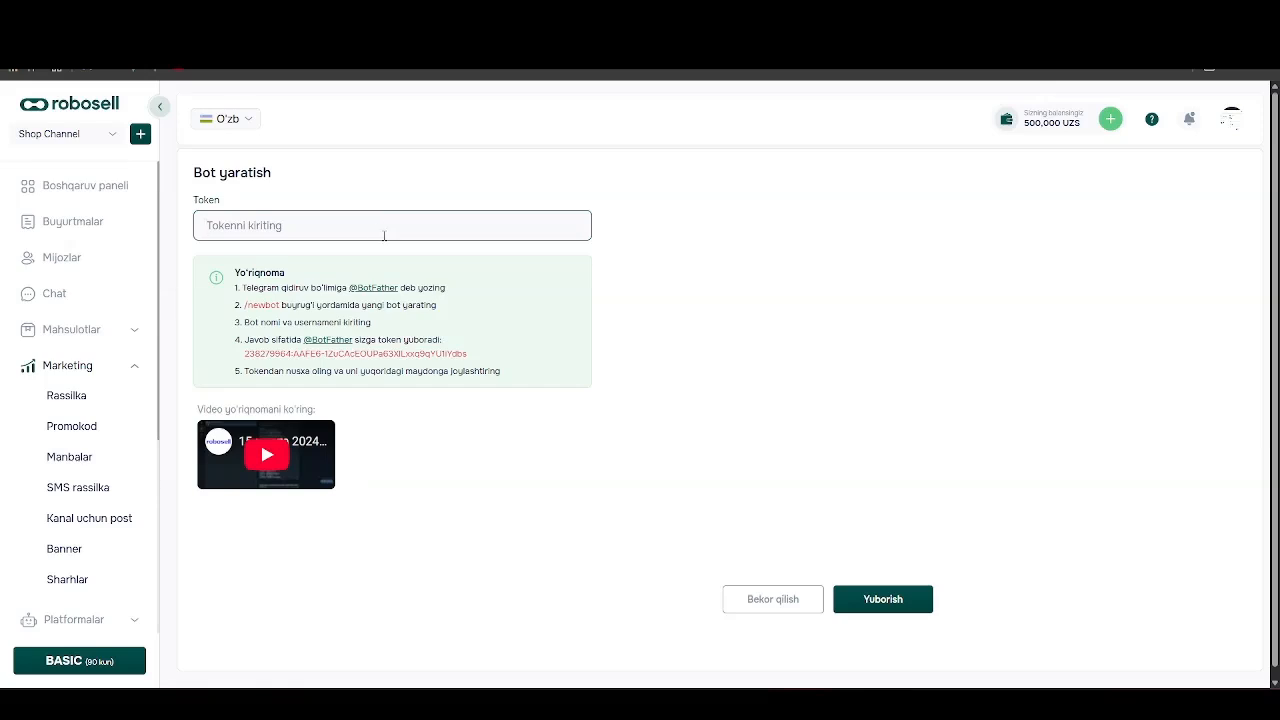
key("ctrl+v")
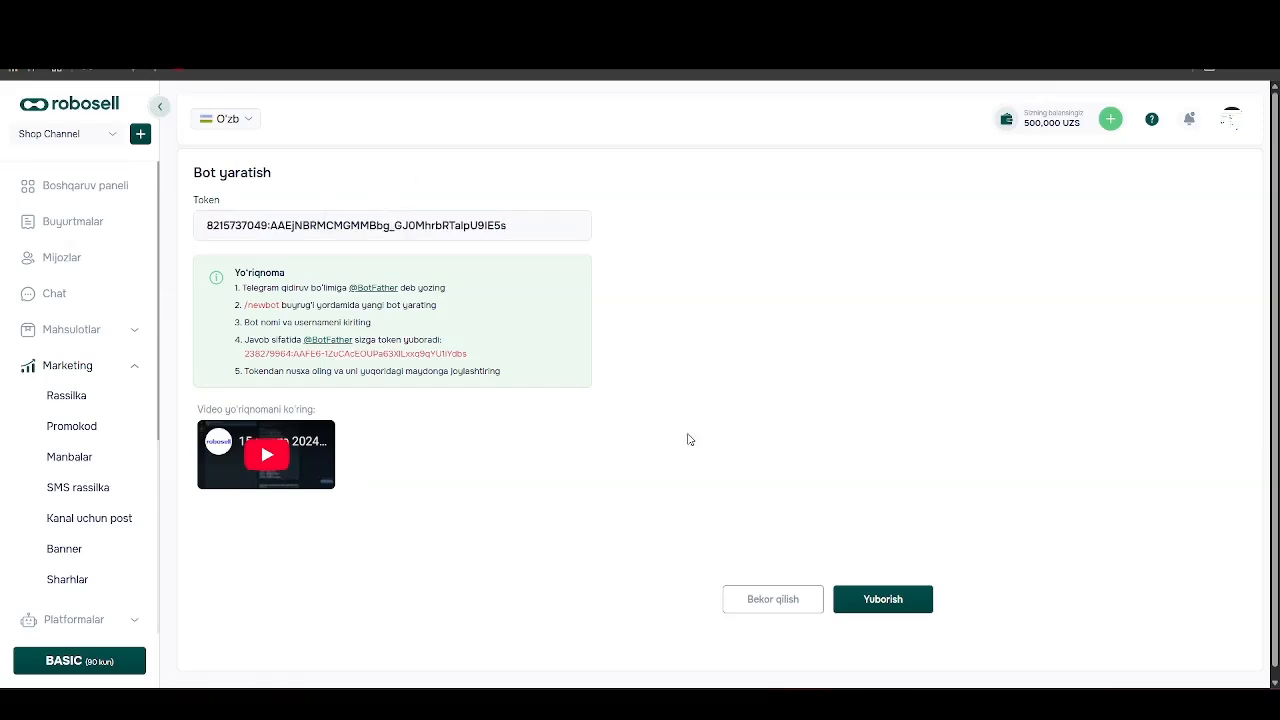
left_click(893, 603)
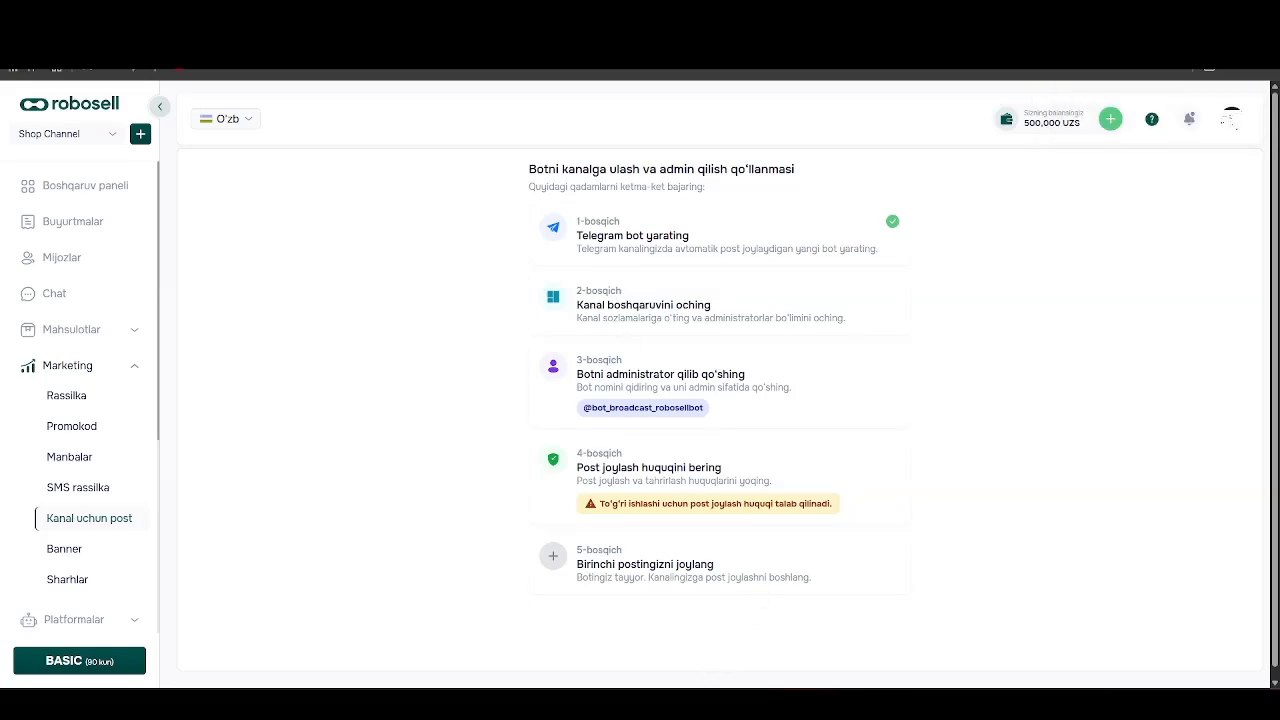
Switch to Telegram and open the info page of the Broadcast channel group.
key("alt+Tab")
left_click(717, 203)
left_click(843, 206)
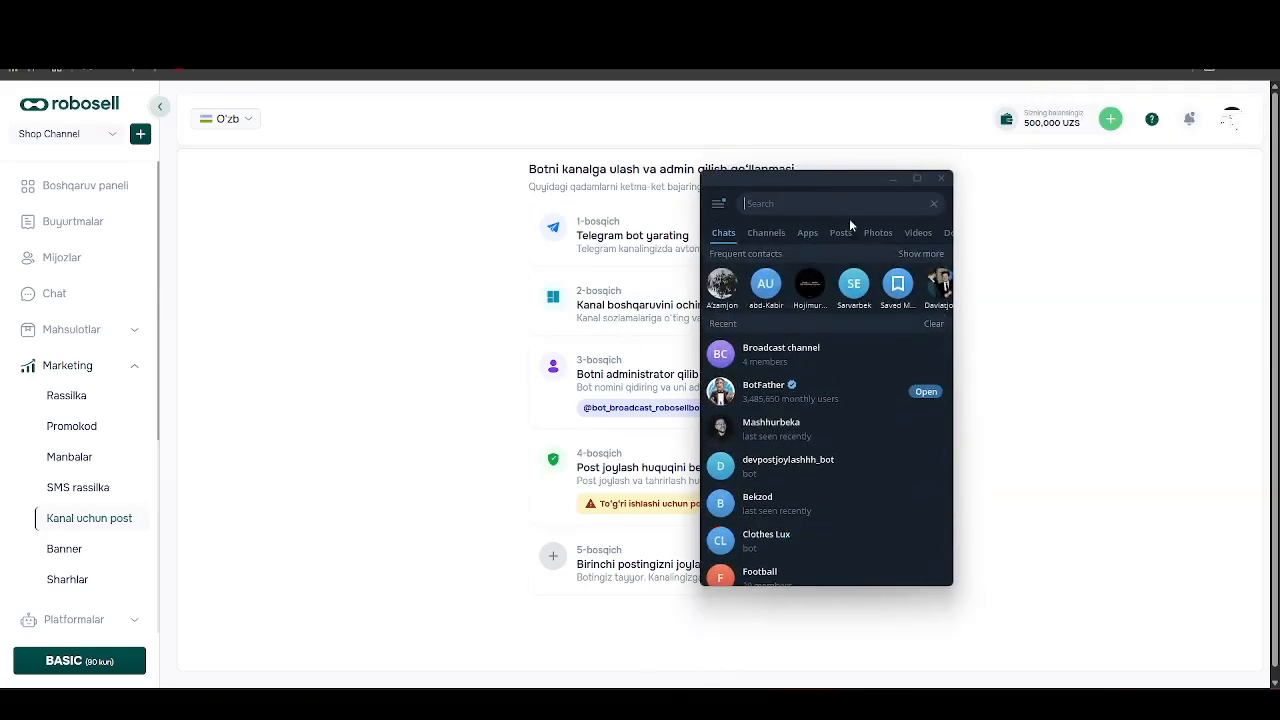
left_click(840, 357)
left_click(831, 218)
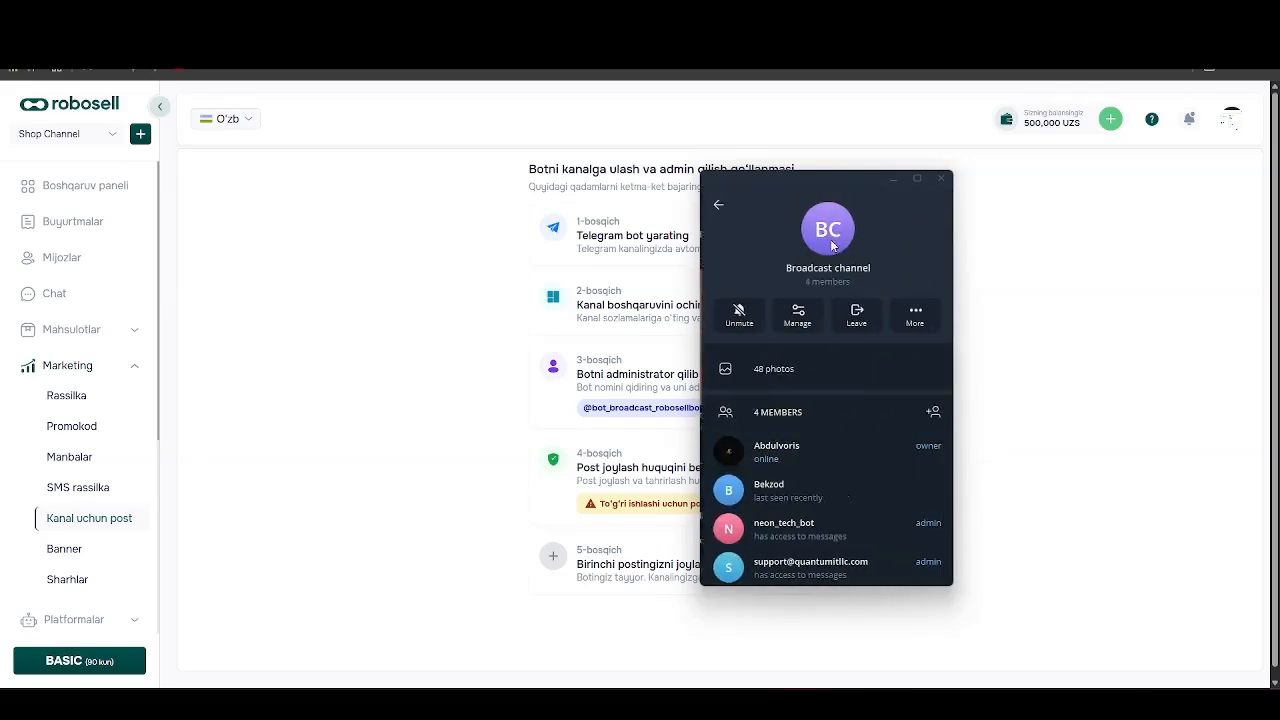
Find the bot by searching for "bot_broadcast_robos", add it to the Broadcast channel group as a member, and return to Robosell.
left_click(933, 411)
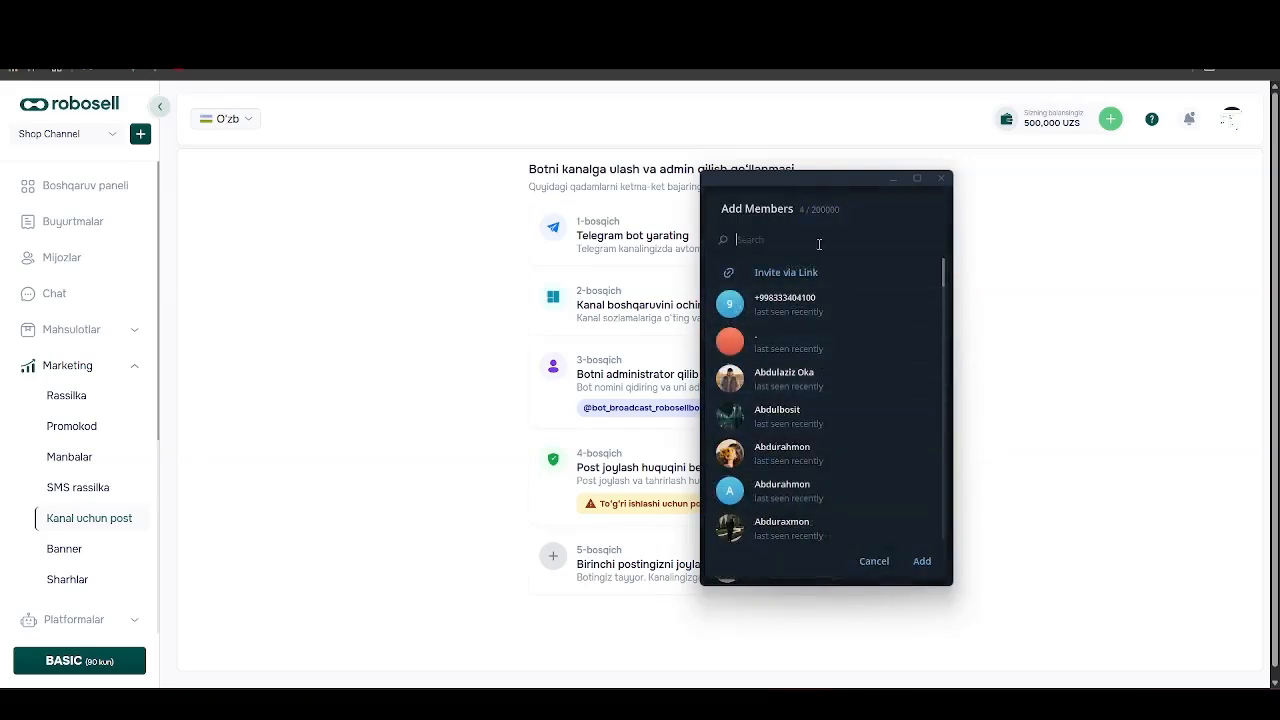
type("bot_")
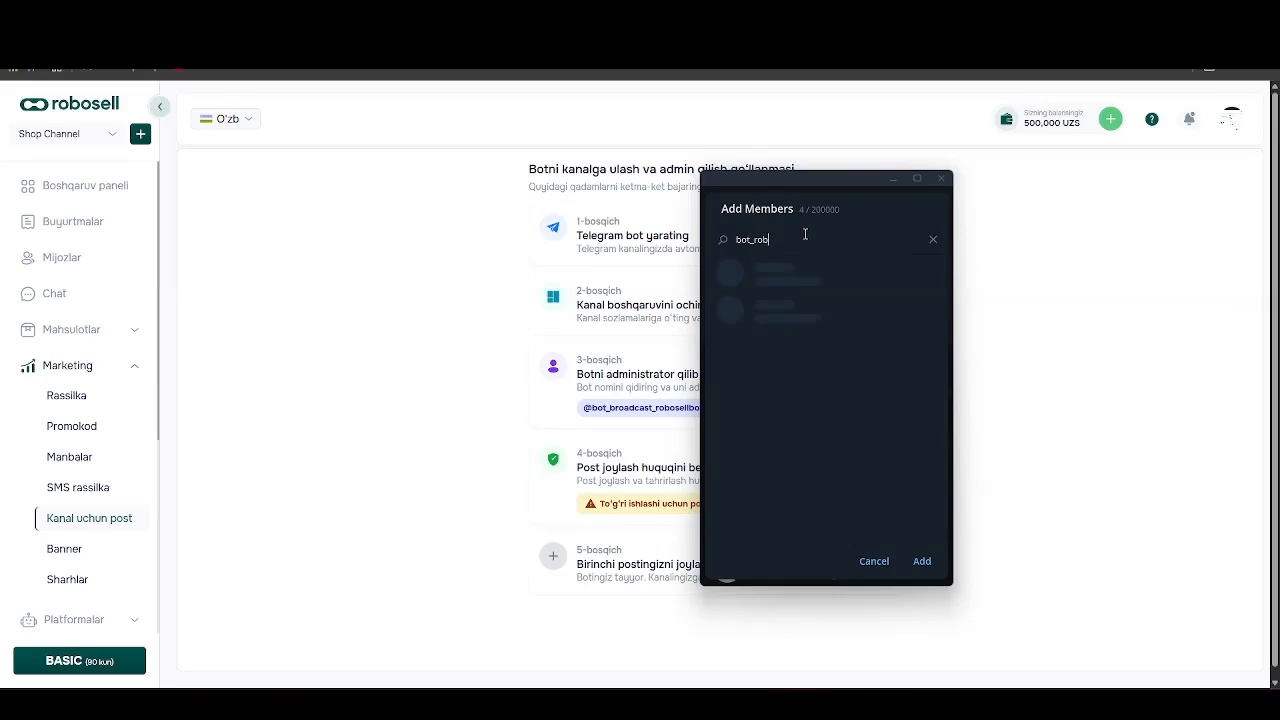
type("rob")
key("ctrl+BackSpace")
type("broadcast_robos")
left_click(775, 268)
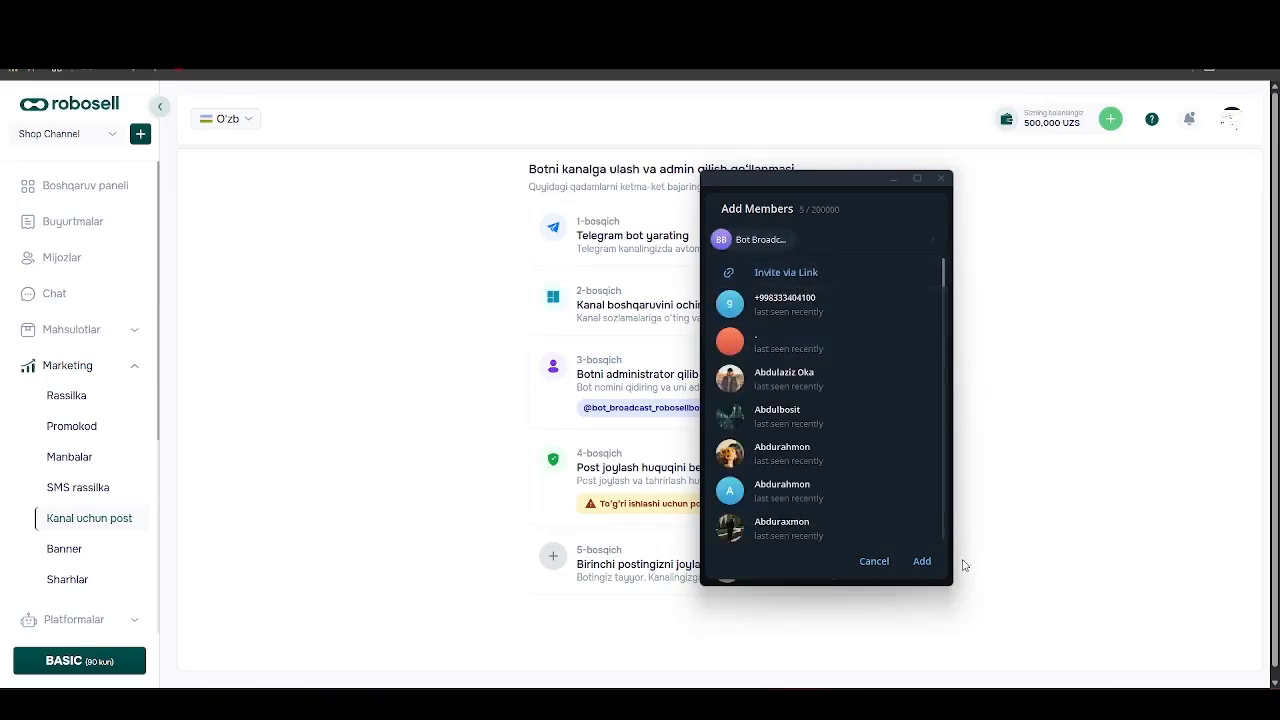
left_click(922, 561)
left_click(1050, 448)
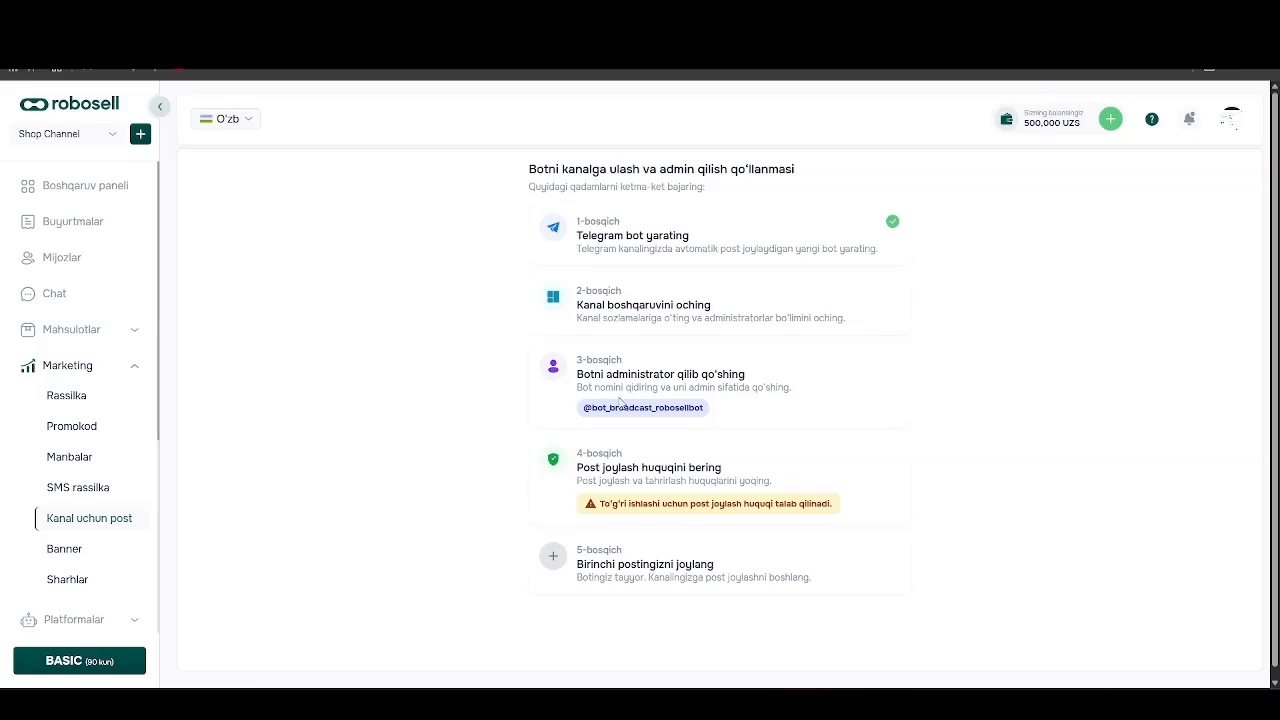
Promote the Bot Broadcast member of the Telegram group to administrator with the default permissions.
left_click(558, 704)
left_click(812, 203)
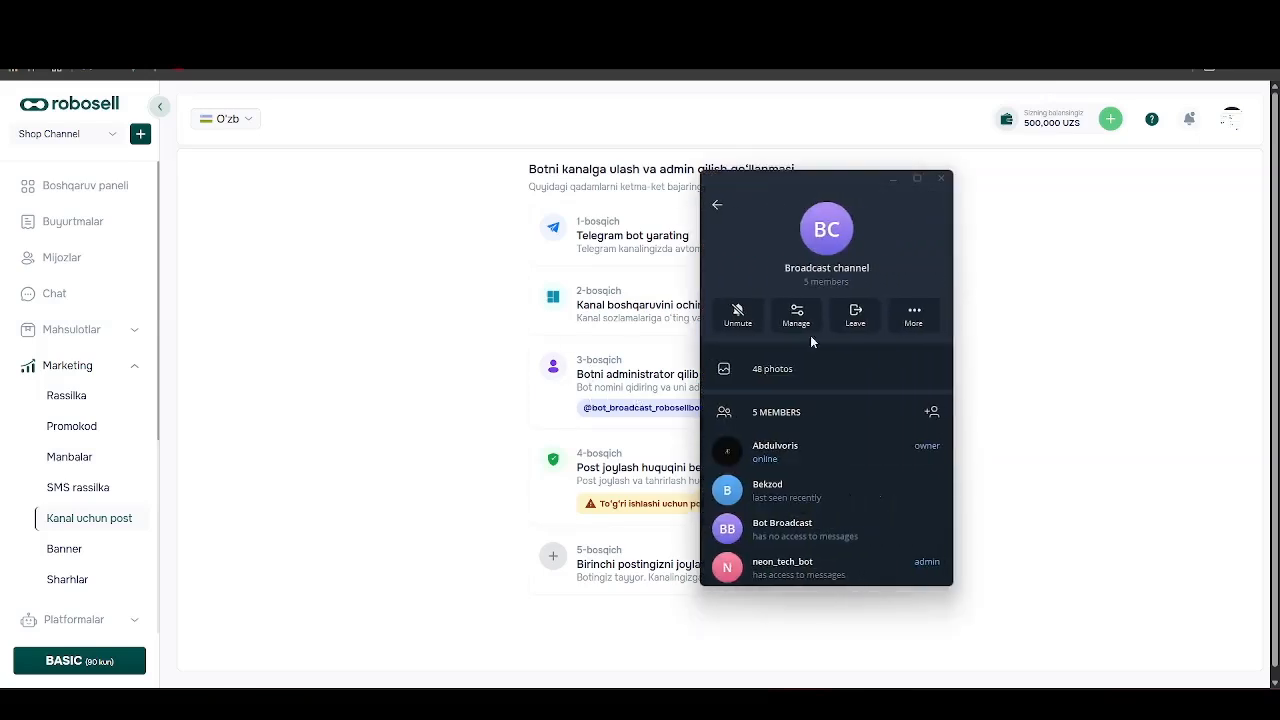
scroll(802, 418, "down", 2)
right_click(806, 476)
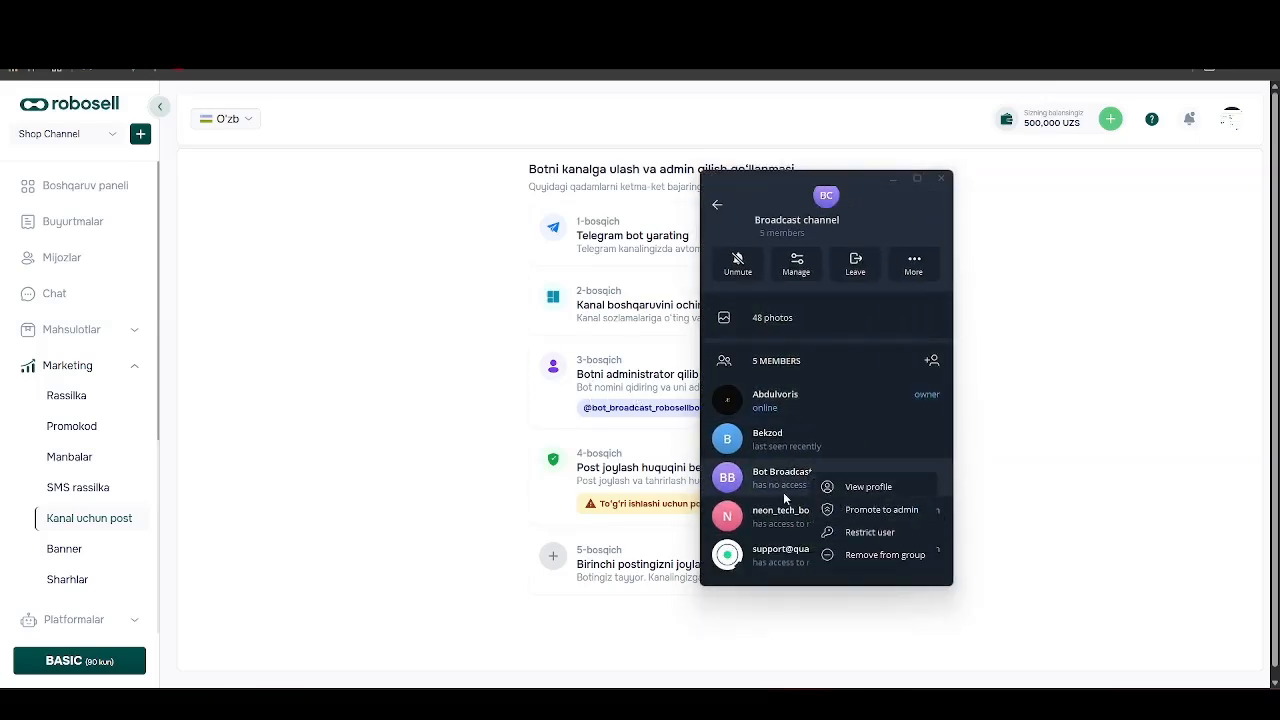
left_click(840, 510)
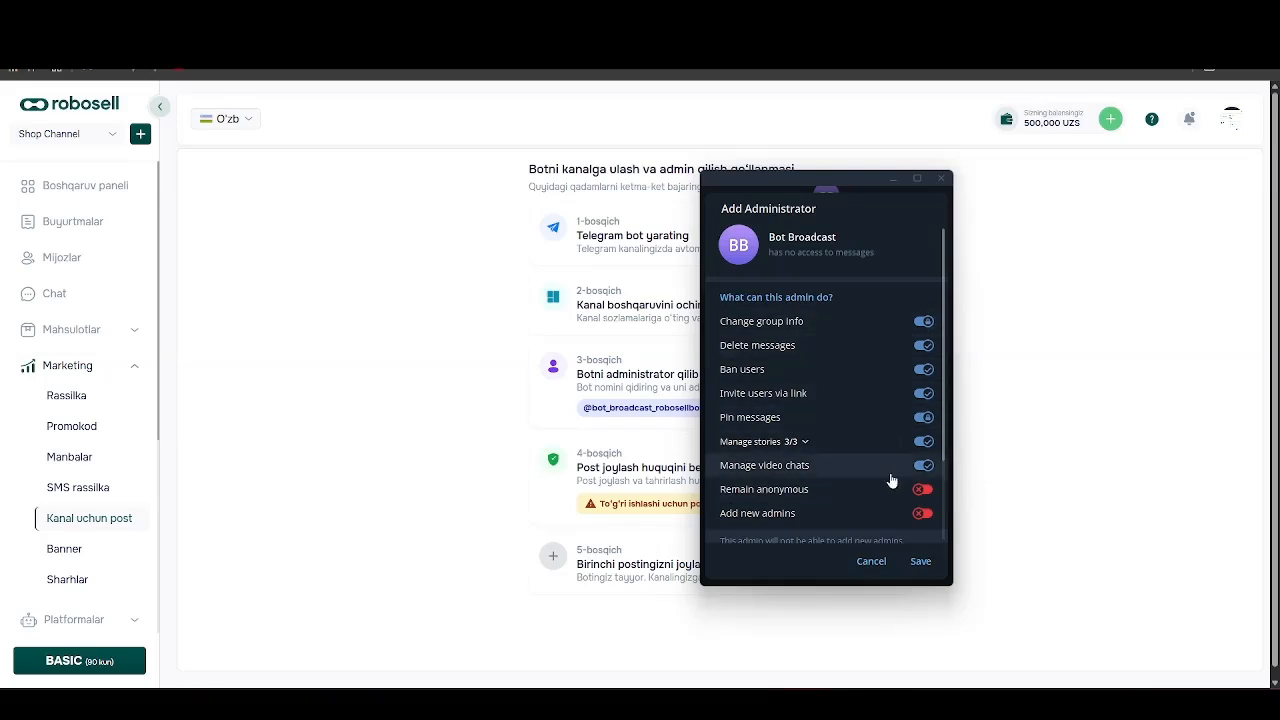
left_click(919, 560)
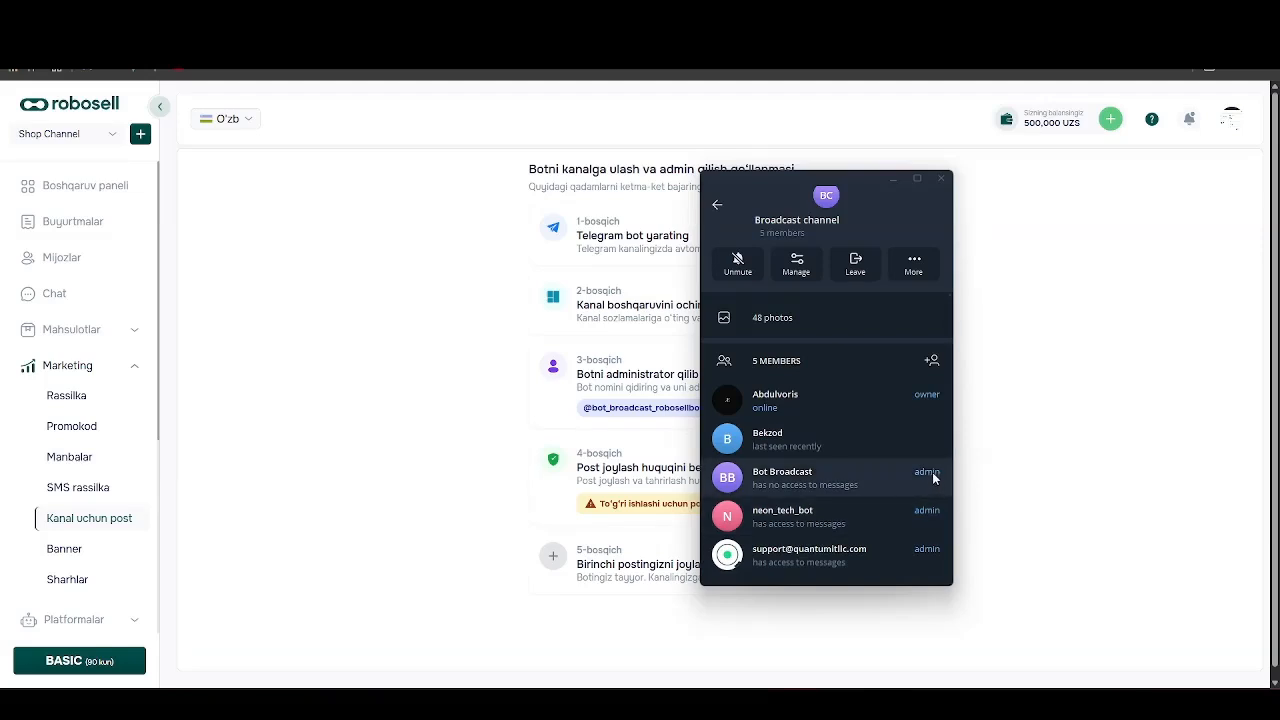
left_click(717, 205)
Return to Robosell, reload the channel setup guide and start creating a new post.
left_click(1051, 326)
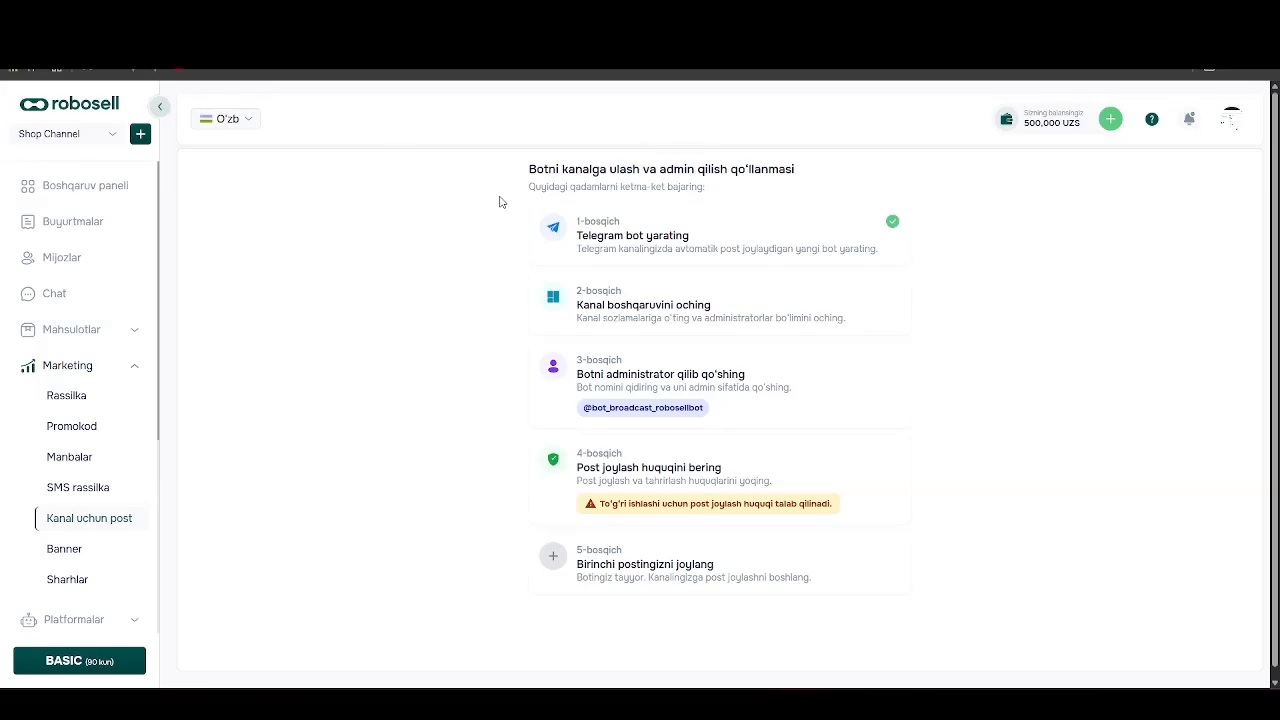
key("F5")
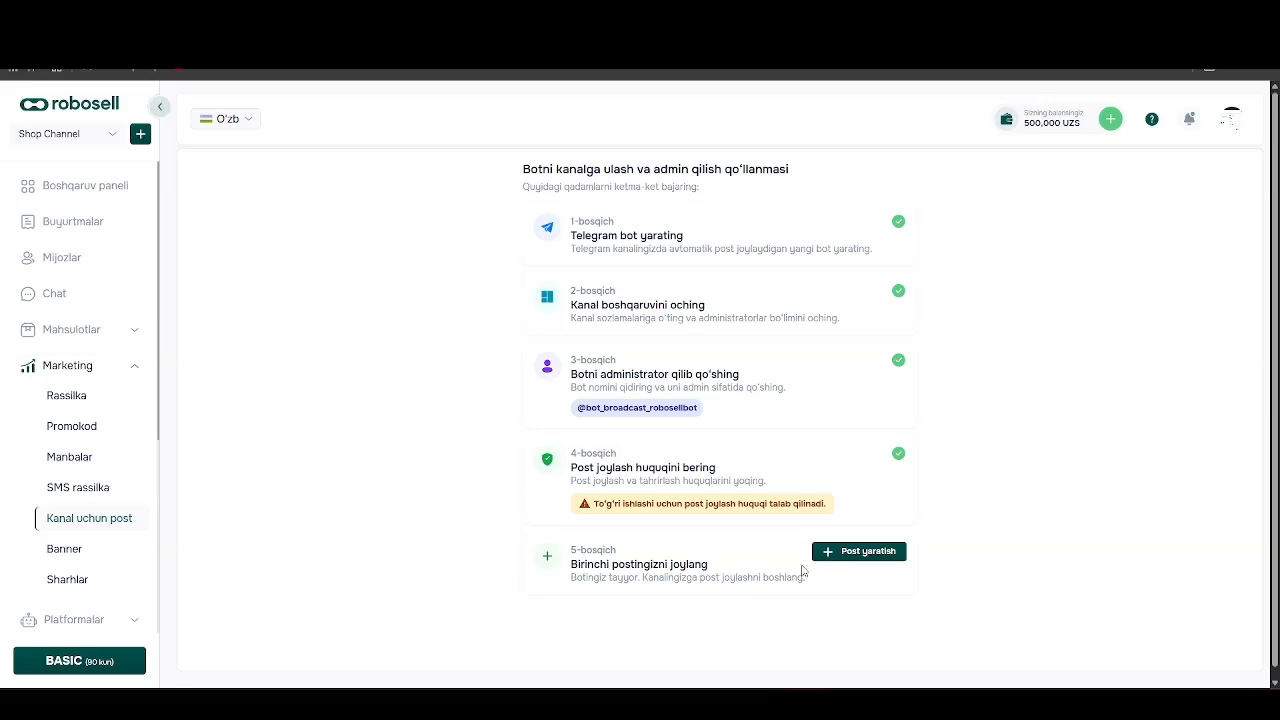
left_click(865, 553)
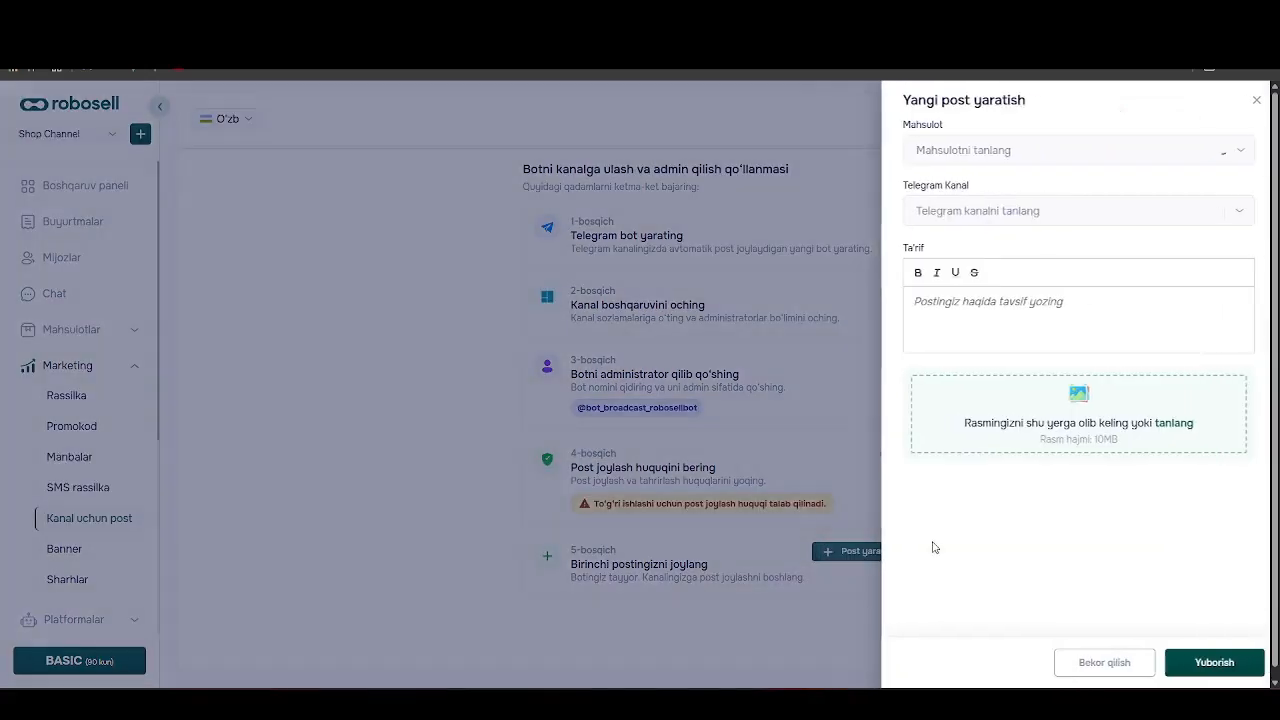
Choose Iphone as the product for the new post.
left_click(1043, 144)
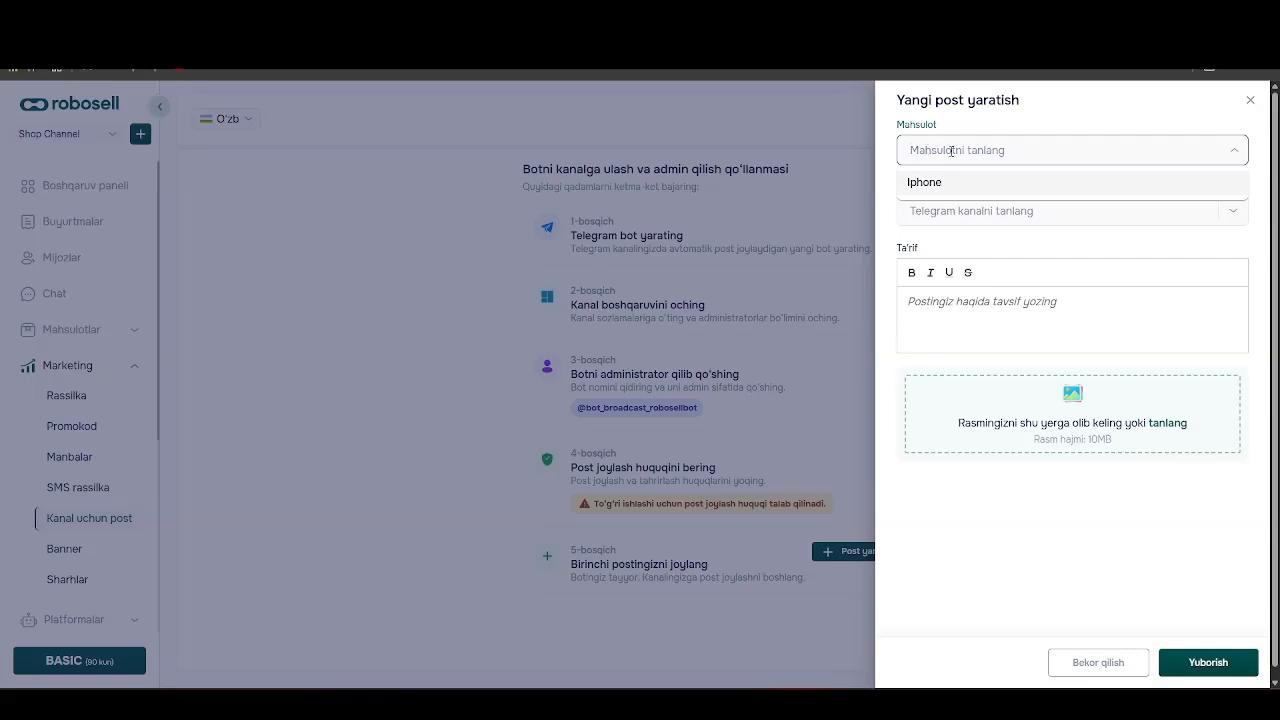
left_click(1061, 121)
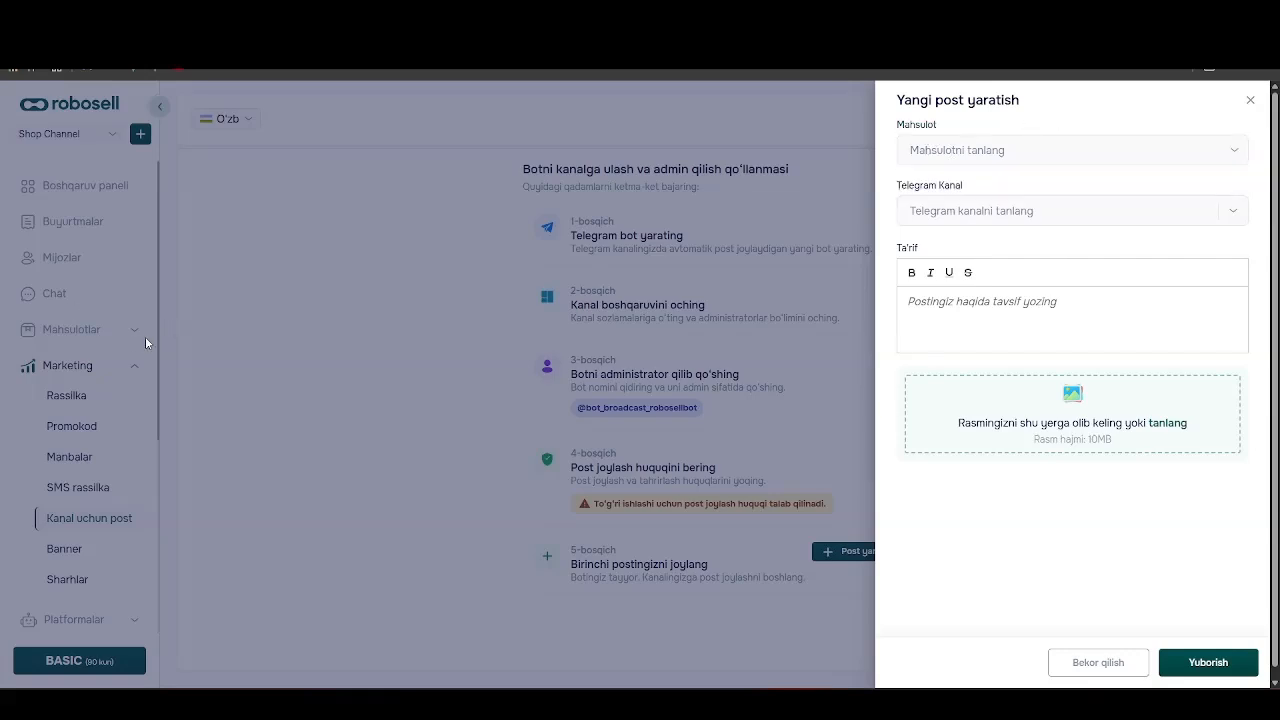
left_click(1055, 160)
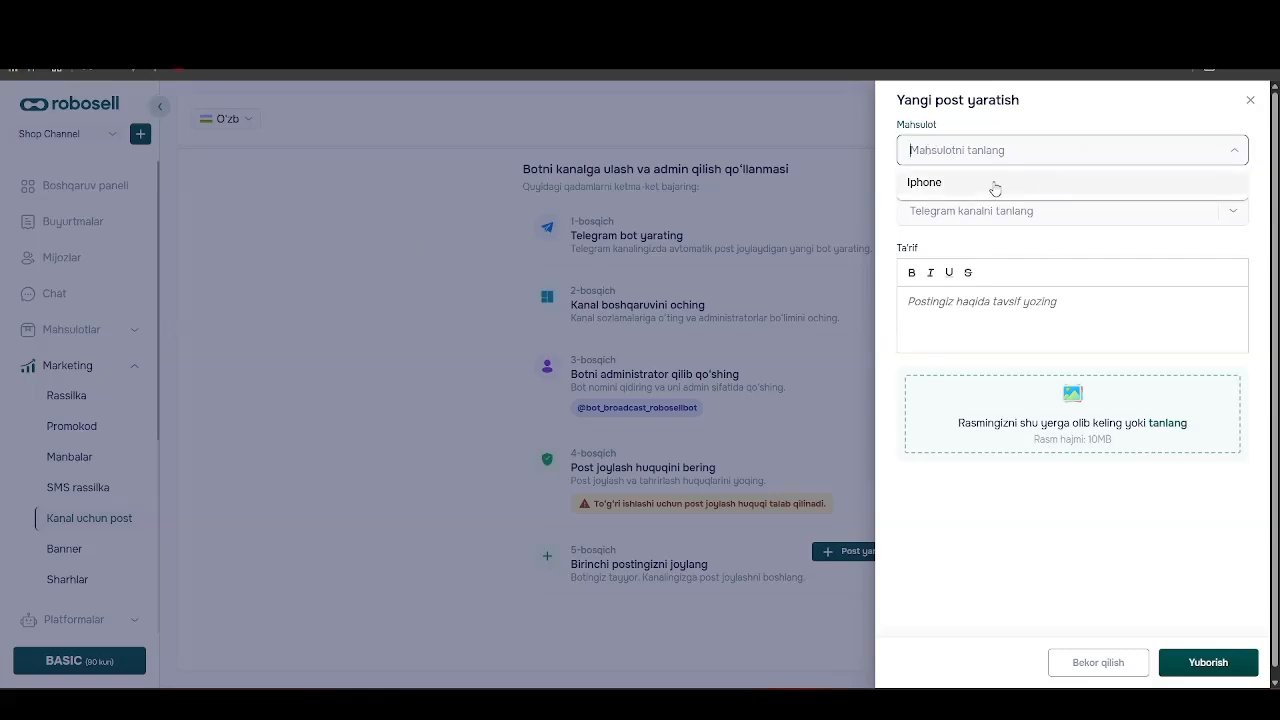
left_click(951, 190)
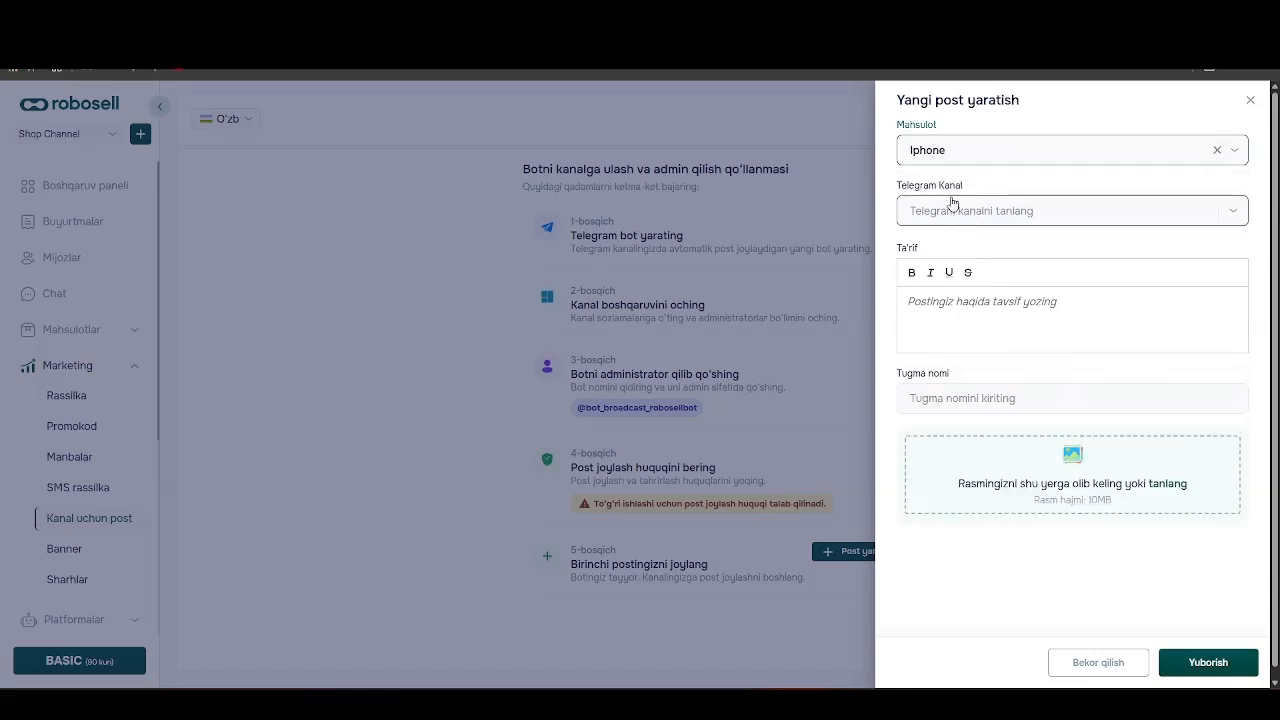
Delete the price line (Narx) and the blank line above it from the post description.
left_click(975, 296)
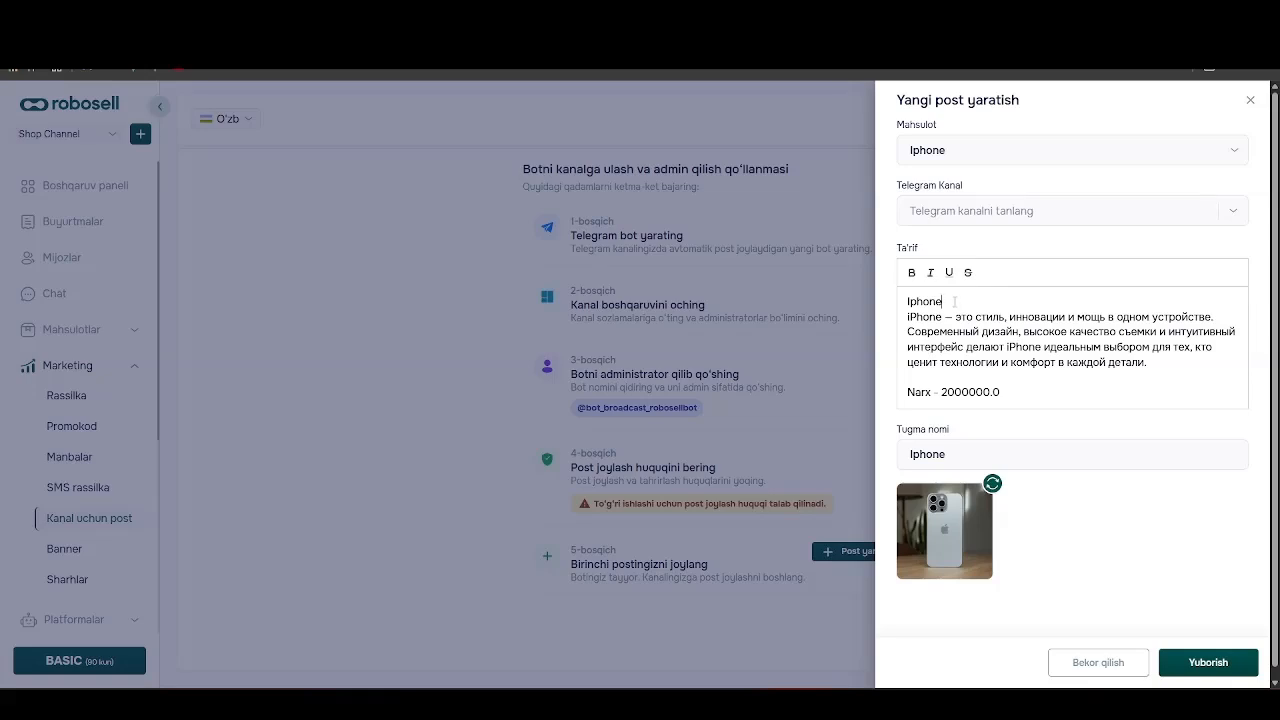
left_click_drag(954, 301, 882, 308)
left_click(1180, 364)
left_click_drag(1032, 398, 900, 398)
left_click(1066, 390)
left_click_drag(1066, 390, 1000, 378)
key("BackSpace")
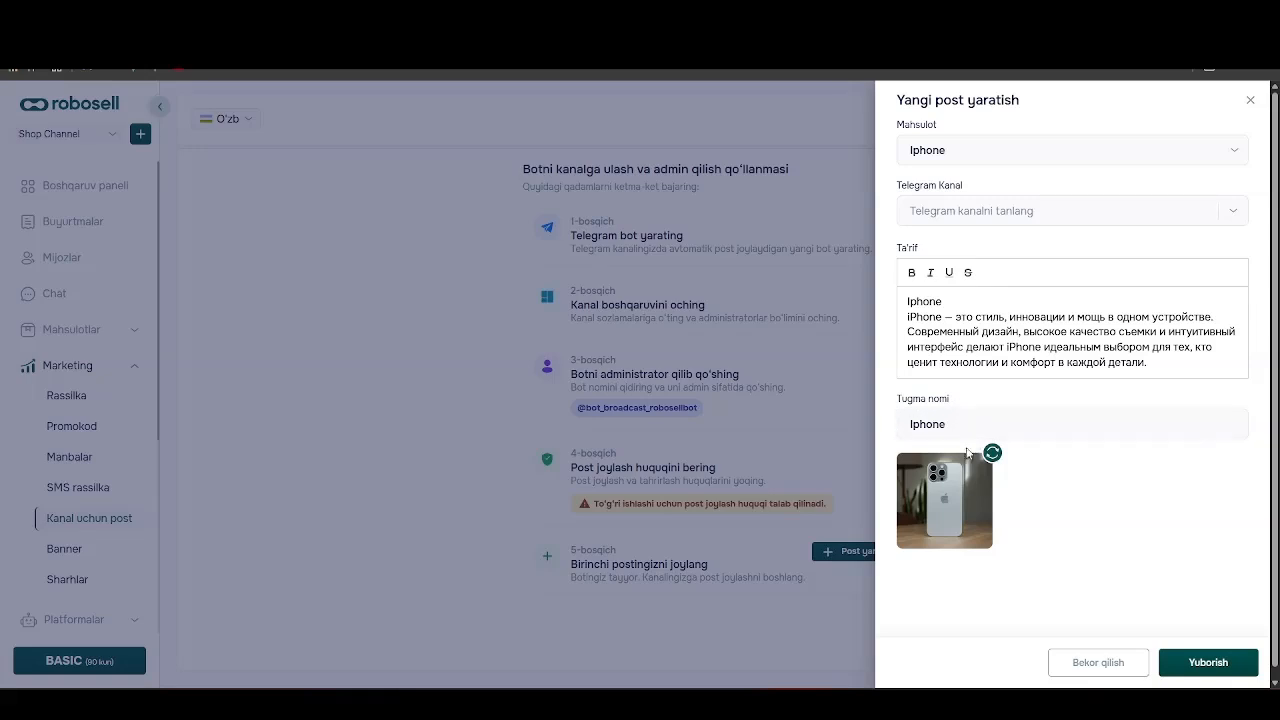
mouse_move(936, 477)
left_mouse_down()
mouse_move(995, 489)
mouse_move(937, 490)
left_mouse_up()
Set Broadcast channel as the post's Telegram channel and make the Iphone heading in the description bold.
left_click(964, 210)
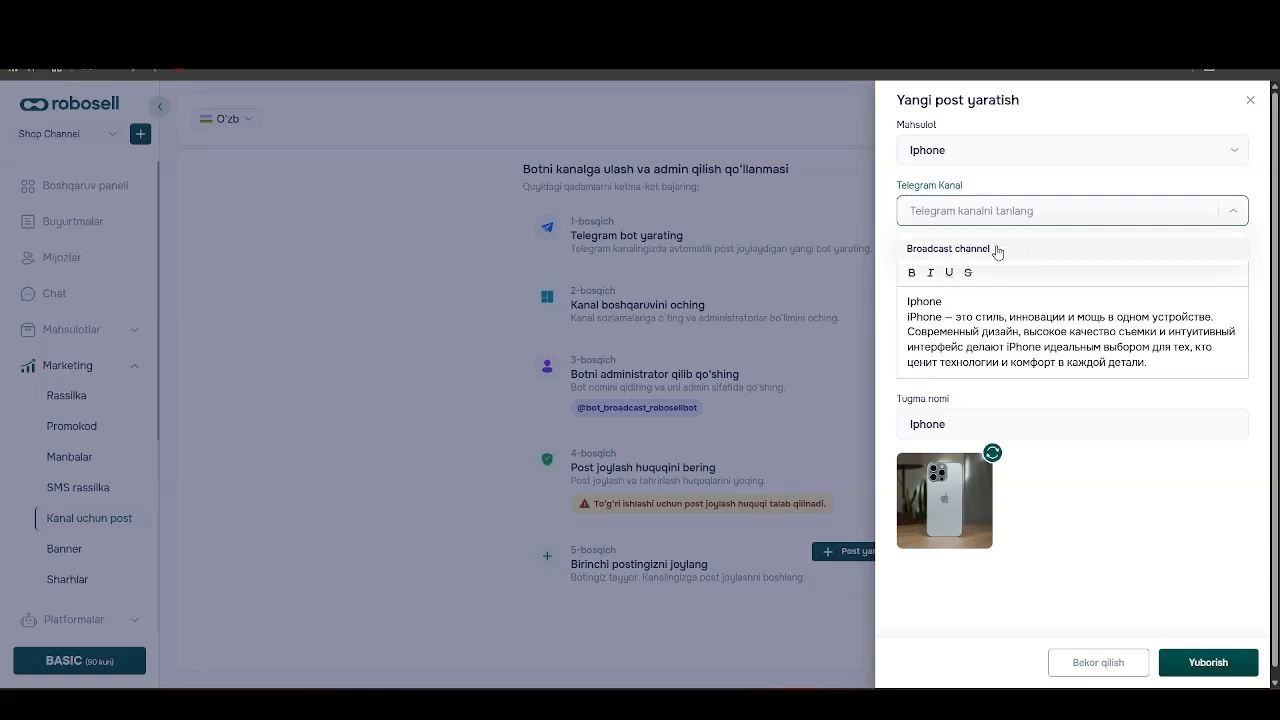
left_click(938, 249)
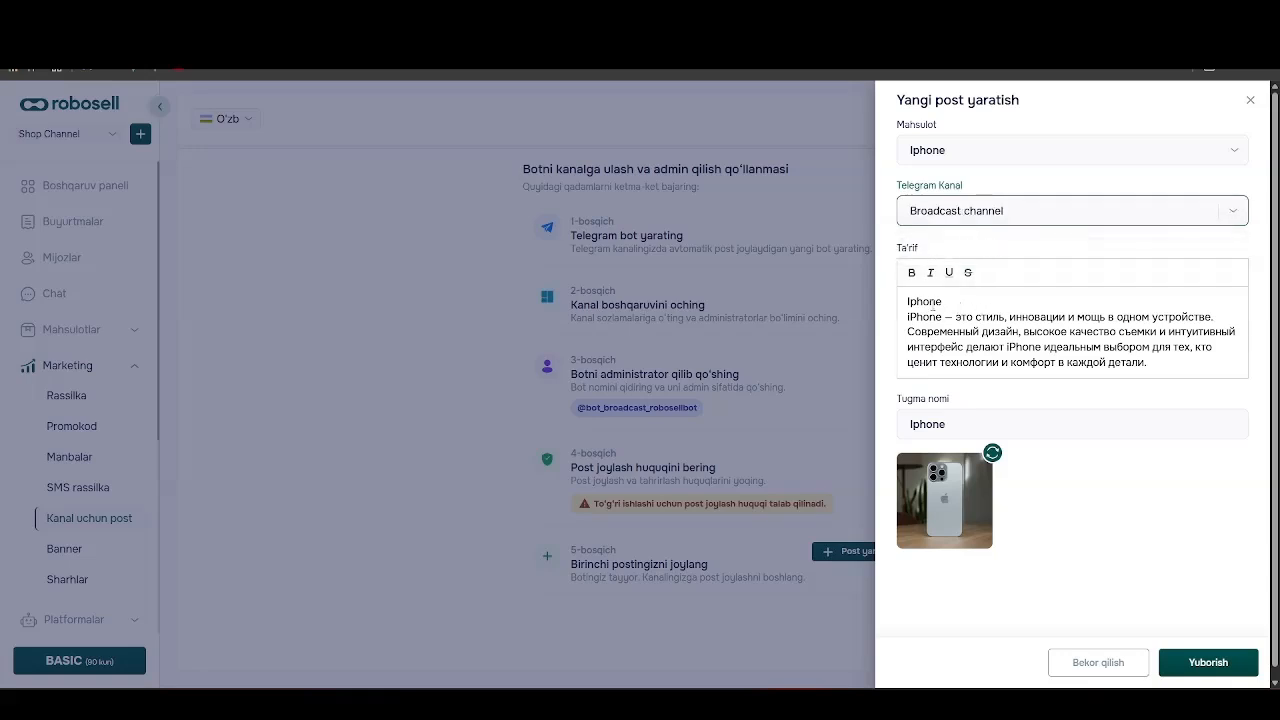
double_click(985, 302)
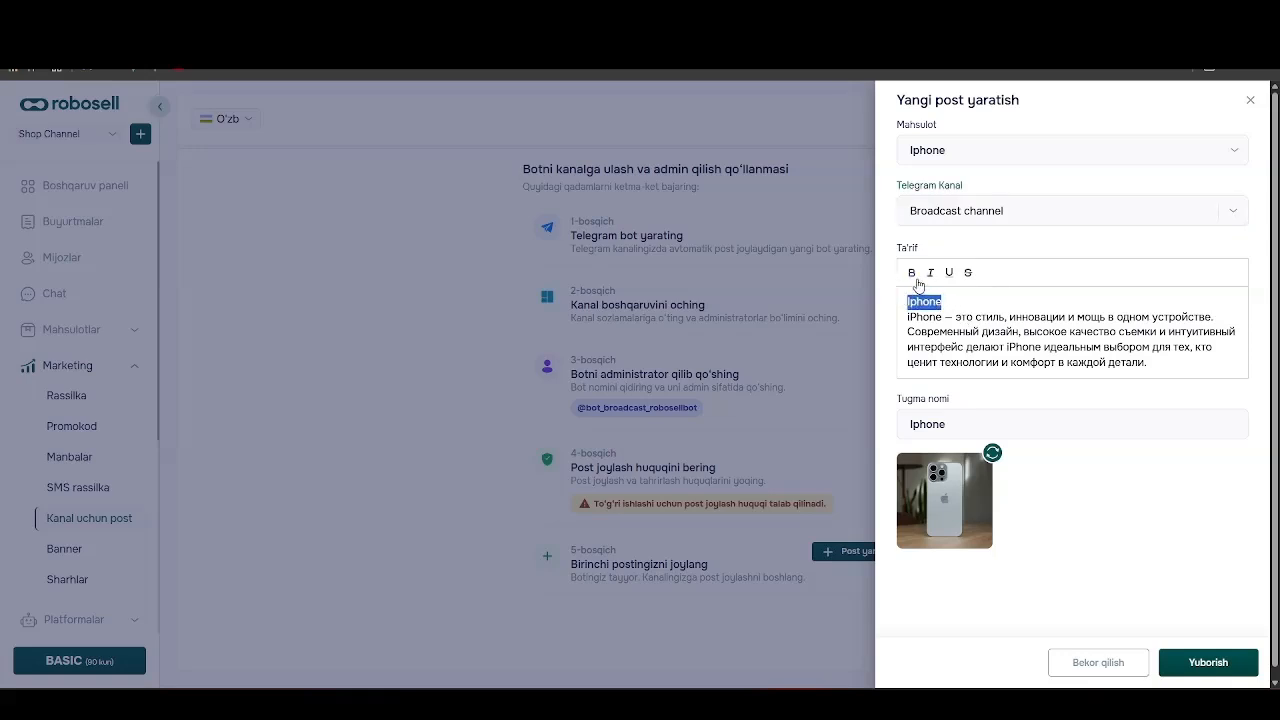
left_click(985, 303)
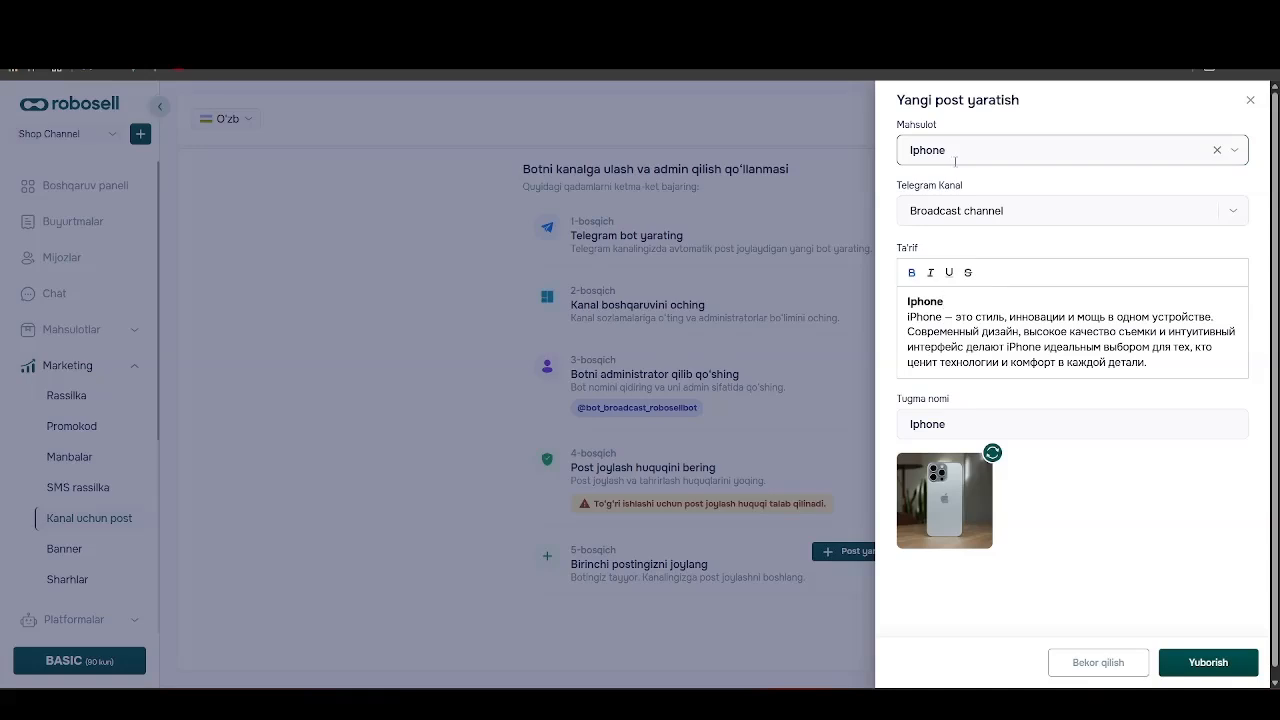
Send the finished Iphone post to Broadcast channel.
left_click(1036, 153)
left_click(1080, 120)
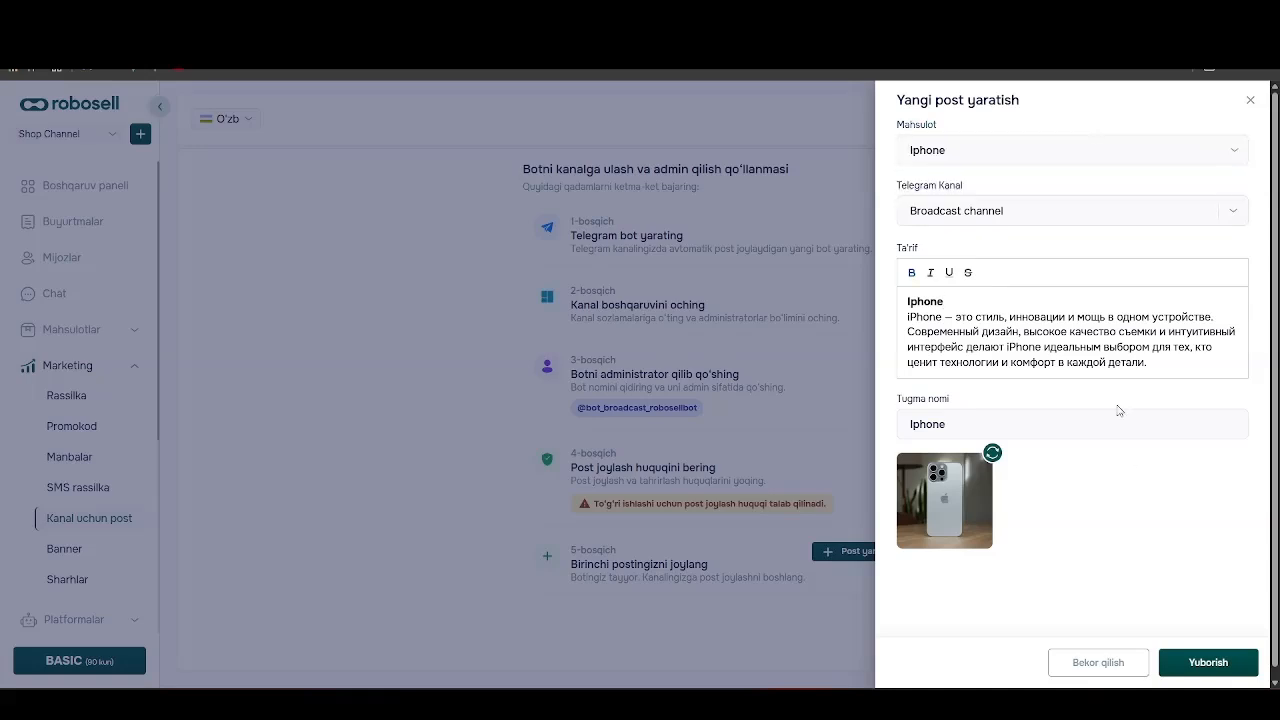
left_click(1236, 664)
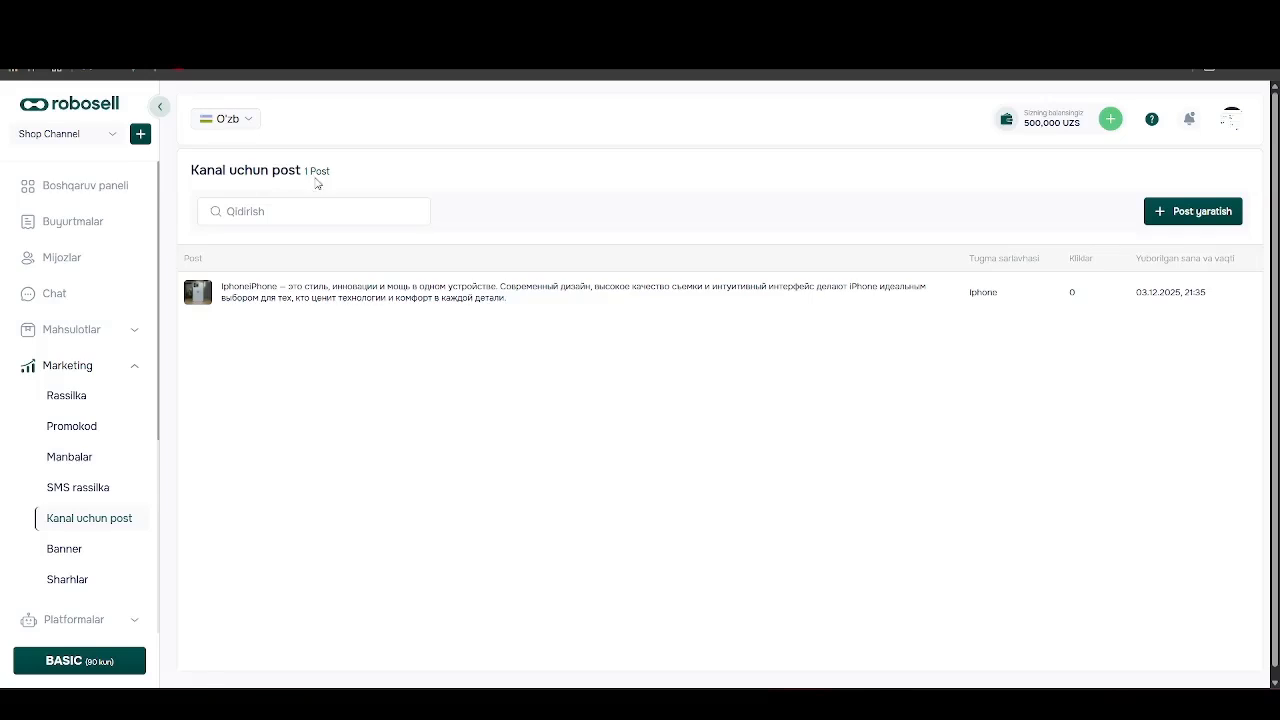
Review the sent Iphone post's description in the channel post list and dismiss the incoming chat notification.
left_click_drag(508, 298, 255, 287)
left_click(410, 340)
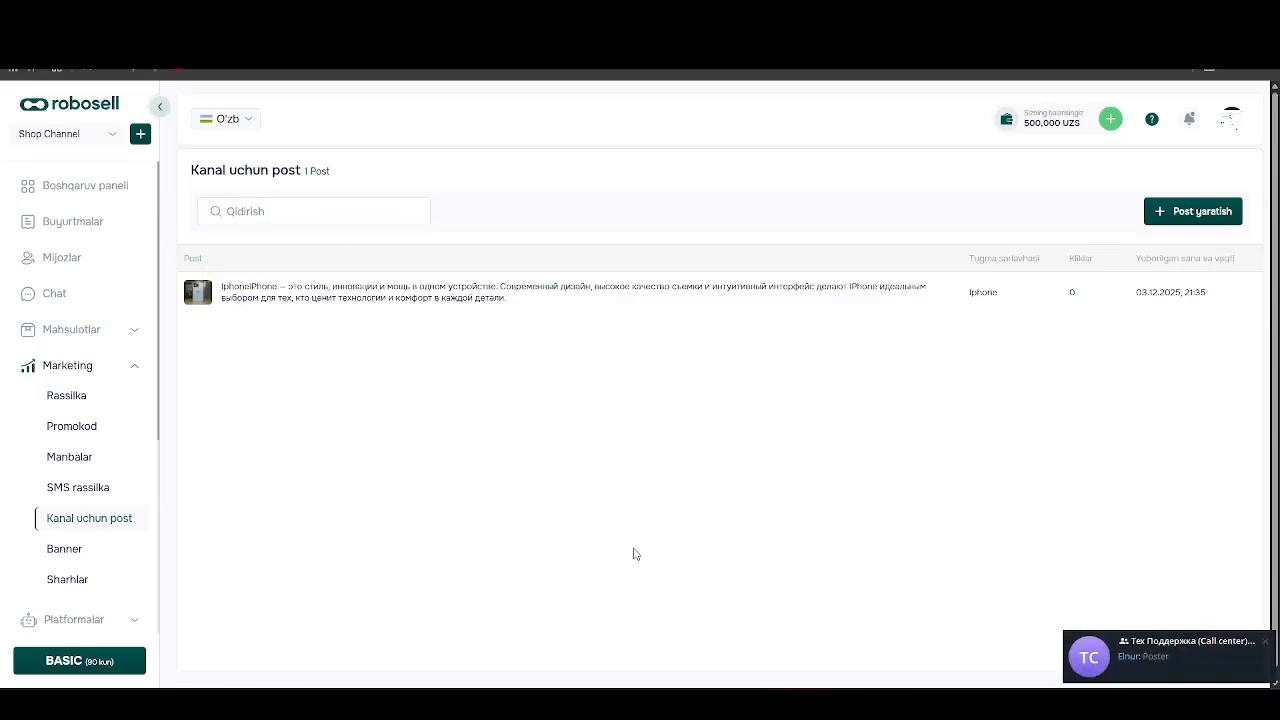
left_click(1265, 641)
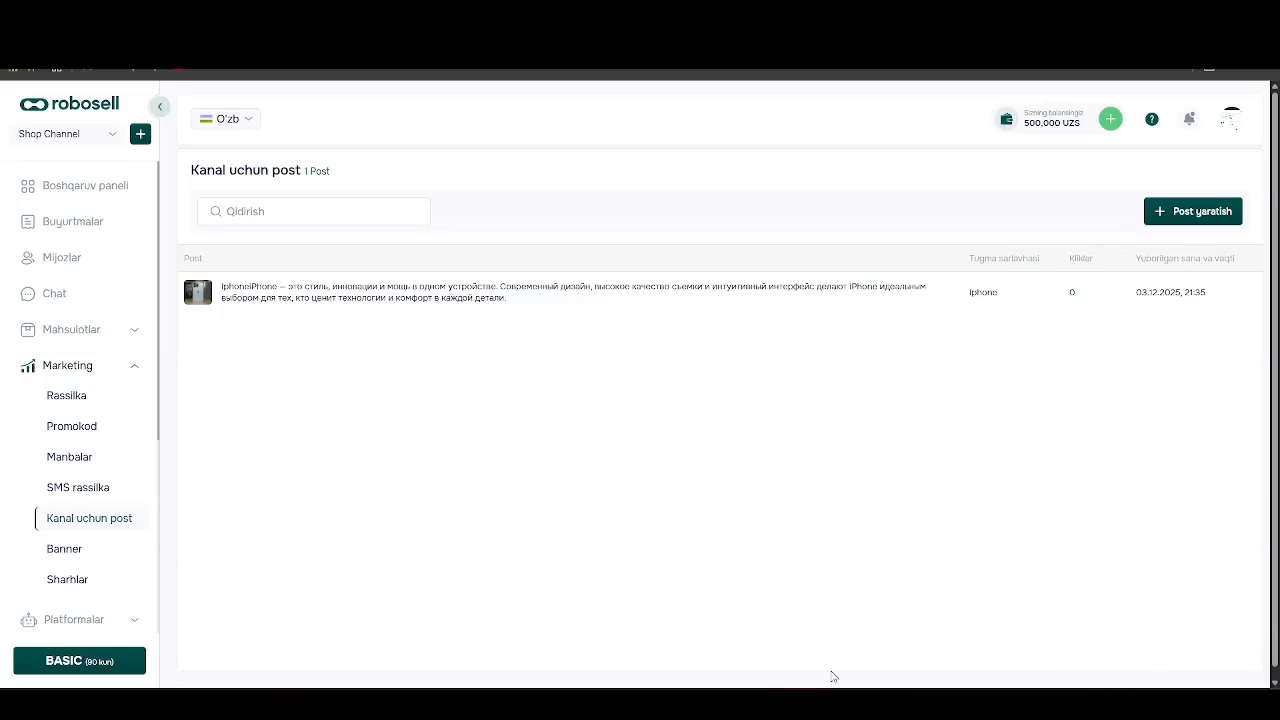
Switch to Telegram, examine the Iphone post's photo, text and button in Broadcast channel, and return to Robosell.
left_click(602, 704)
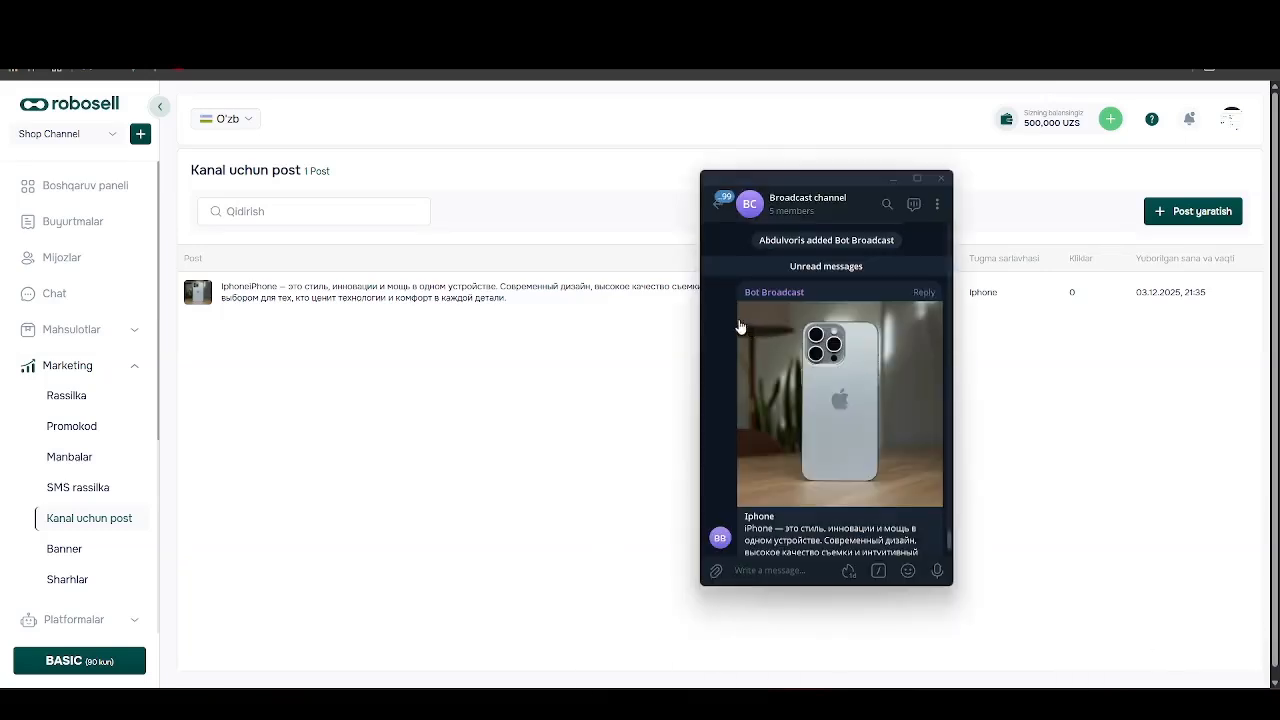
scroll(734, 300, "down", 2)
scroll(721, 416, "up", 1)
scroll(721, 416, "down", 1)
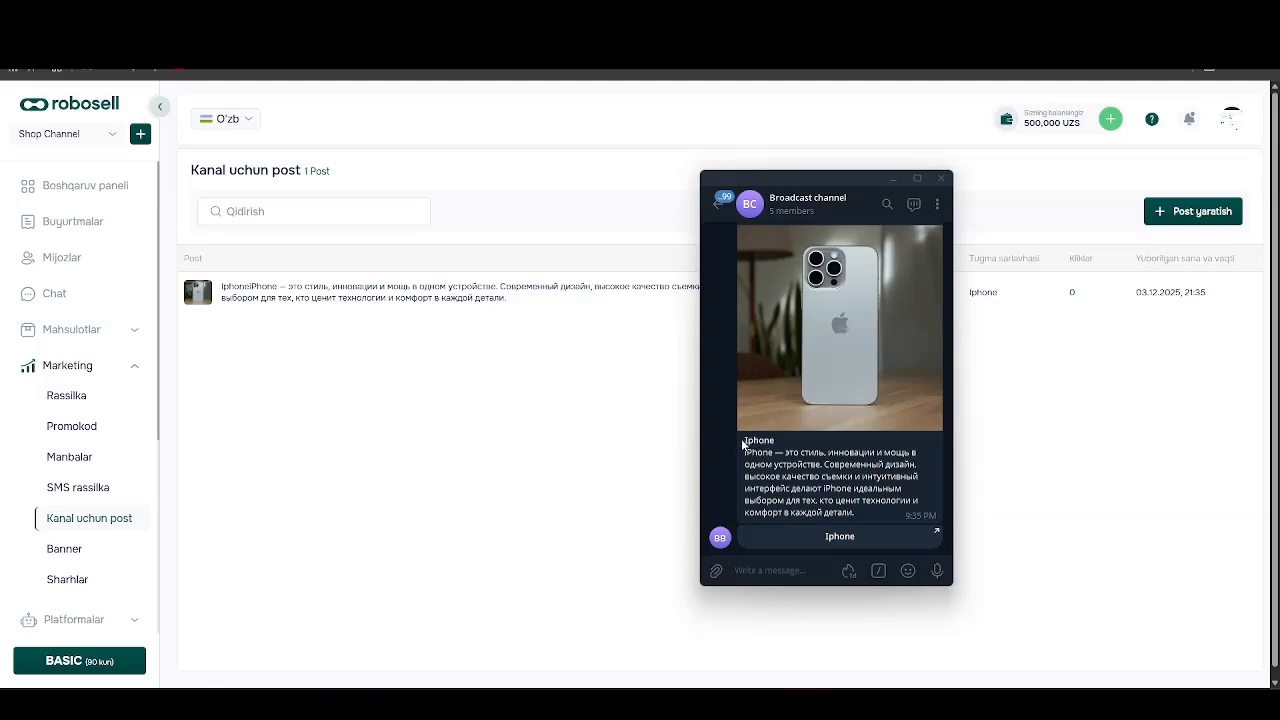
left_click_drag(743, 440, 808, 455)
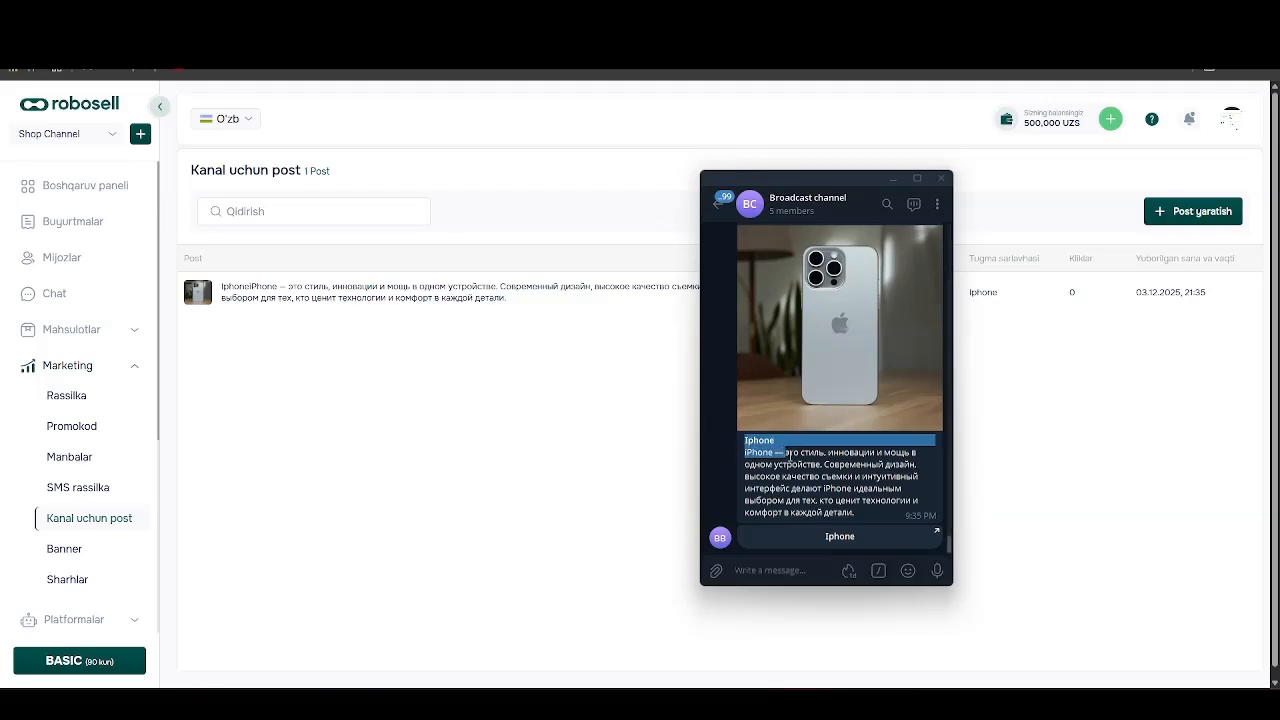
left_click(790, 456)
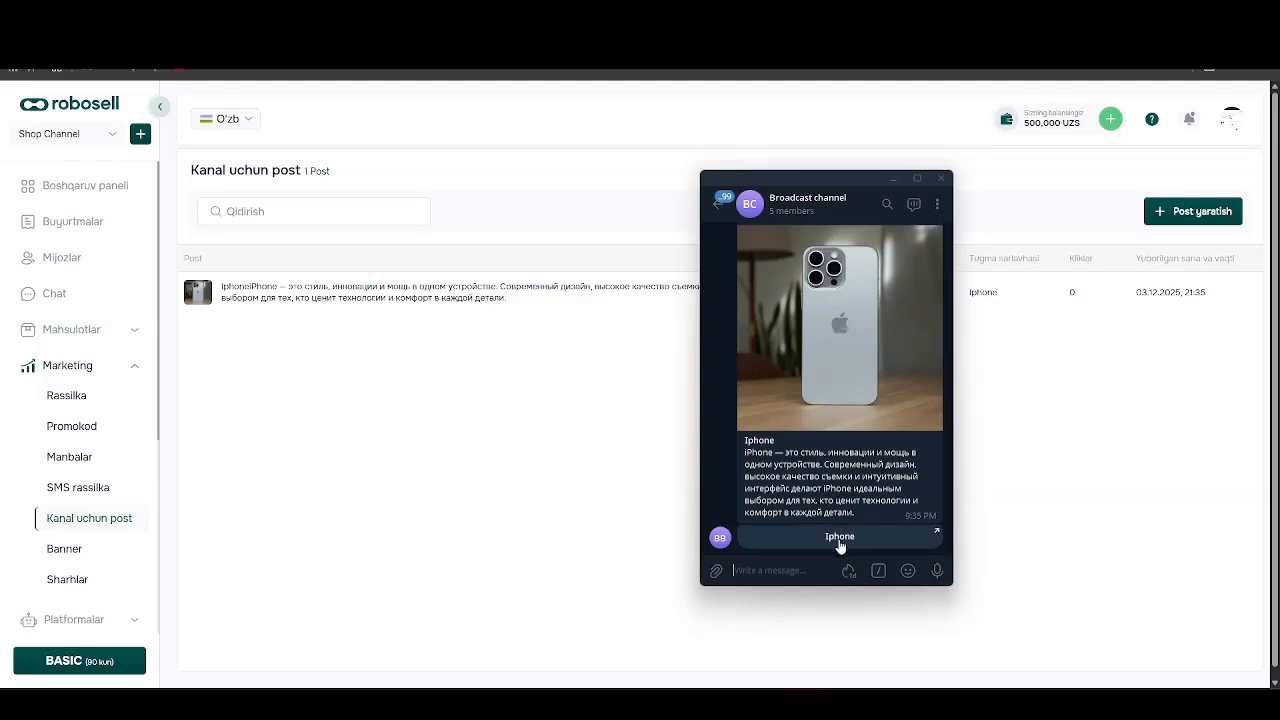
left_click(1037, 486)
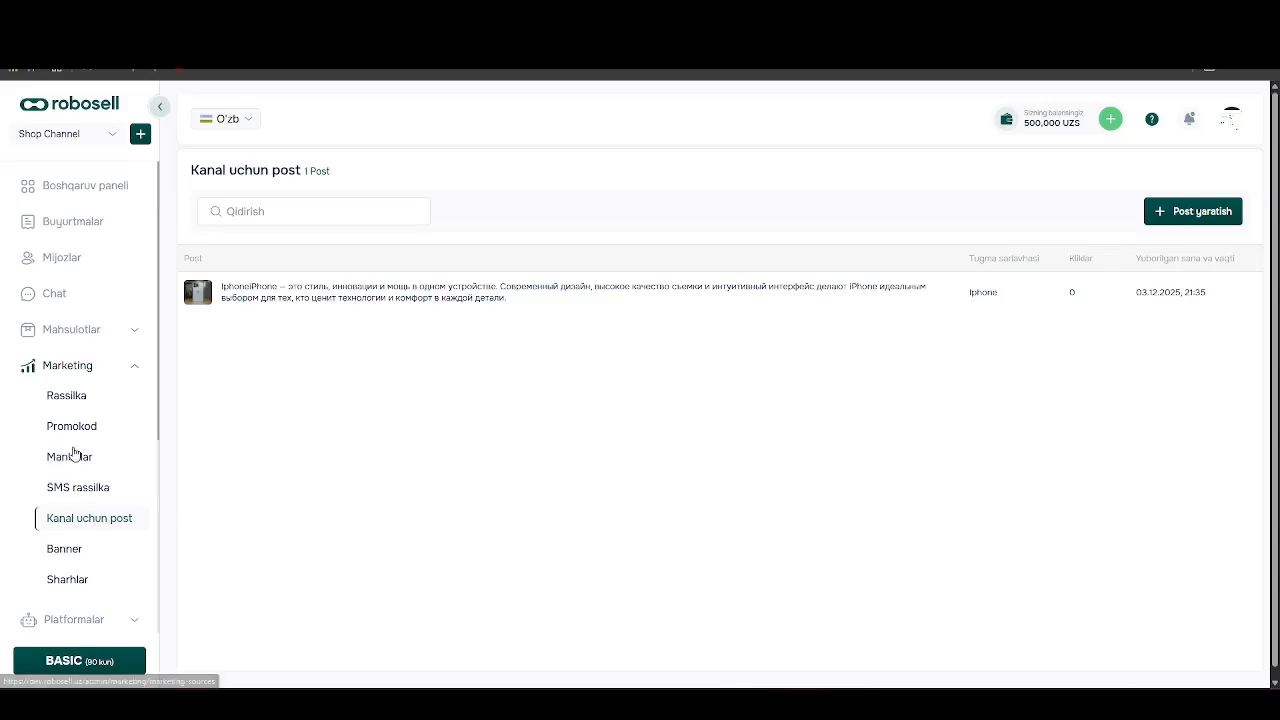
scroll(73, 454, "down", 1)
left_click(742, 700)
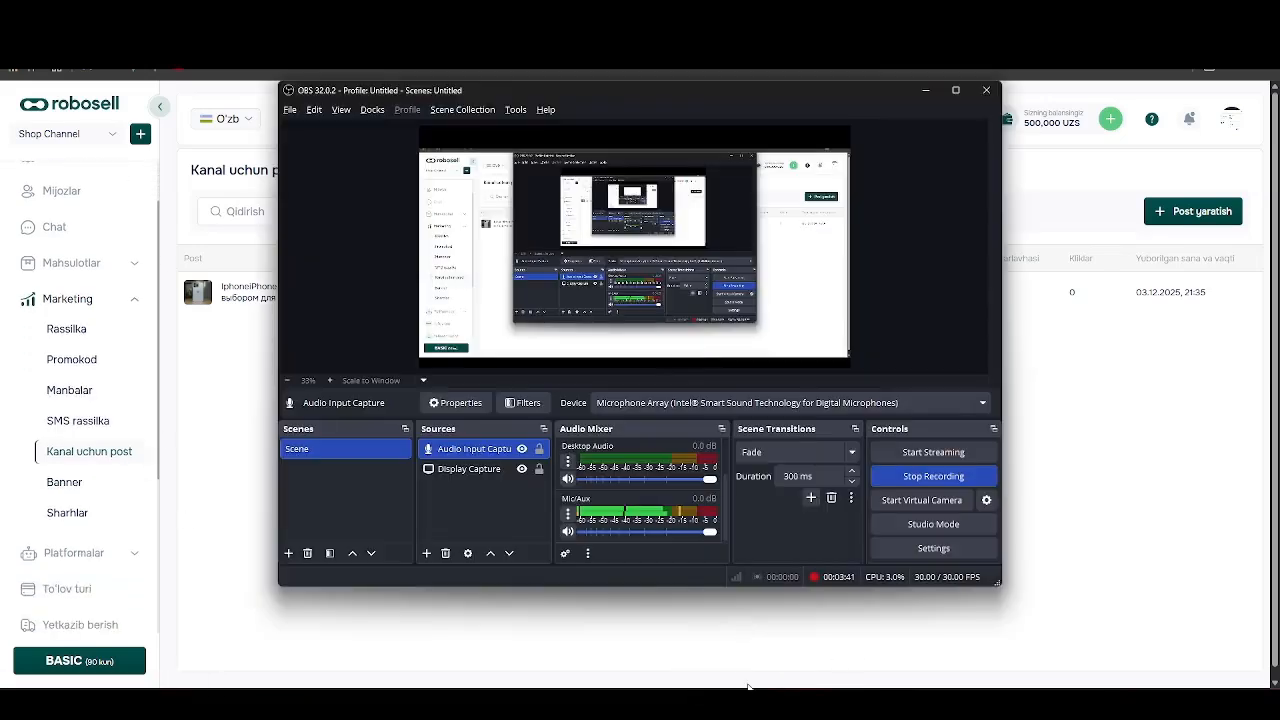